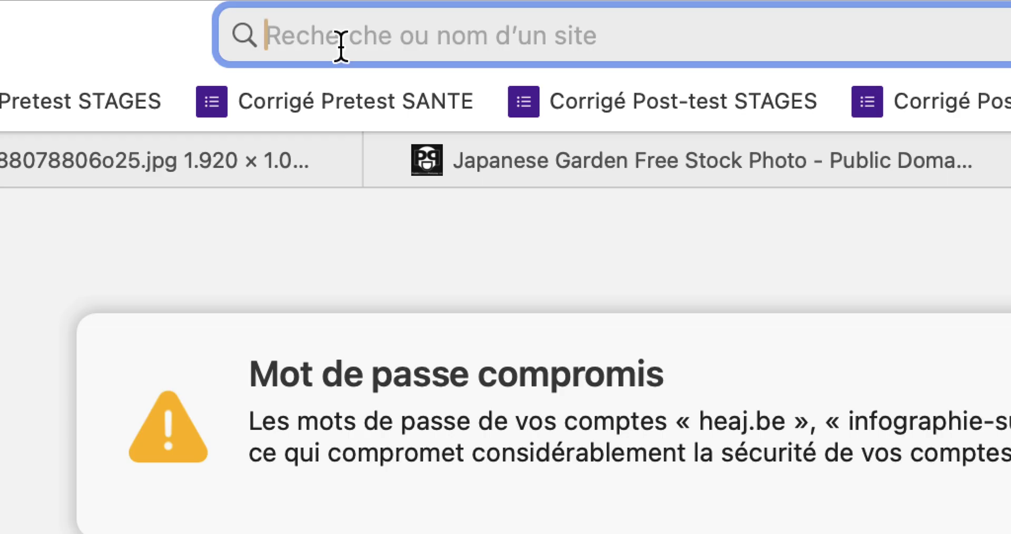
Step: Search the web for "kerning game" and open the Kern Type site
{"action": "type", "text": "kerning game"}
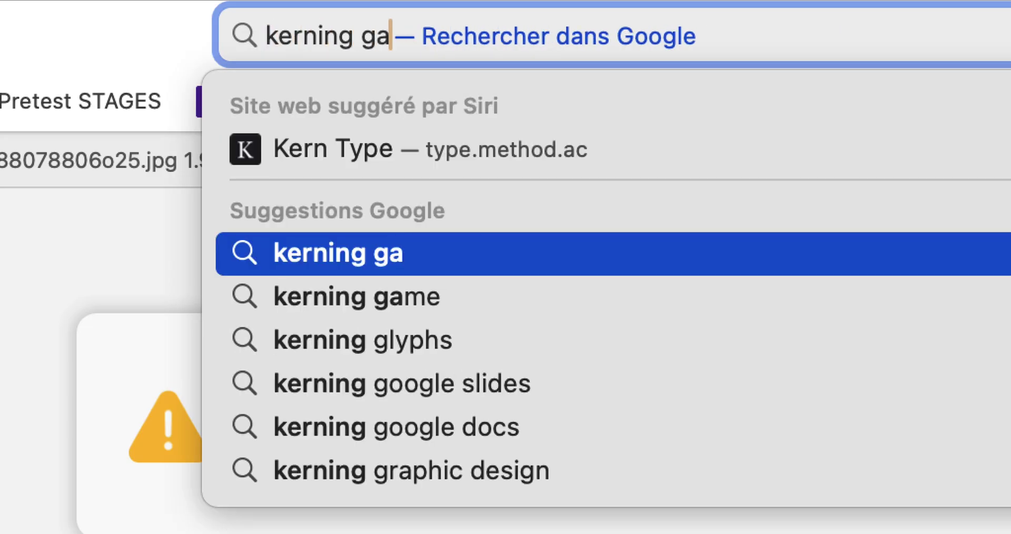
{"action": "key", "text": "Return"}
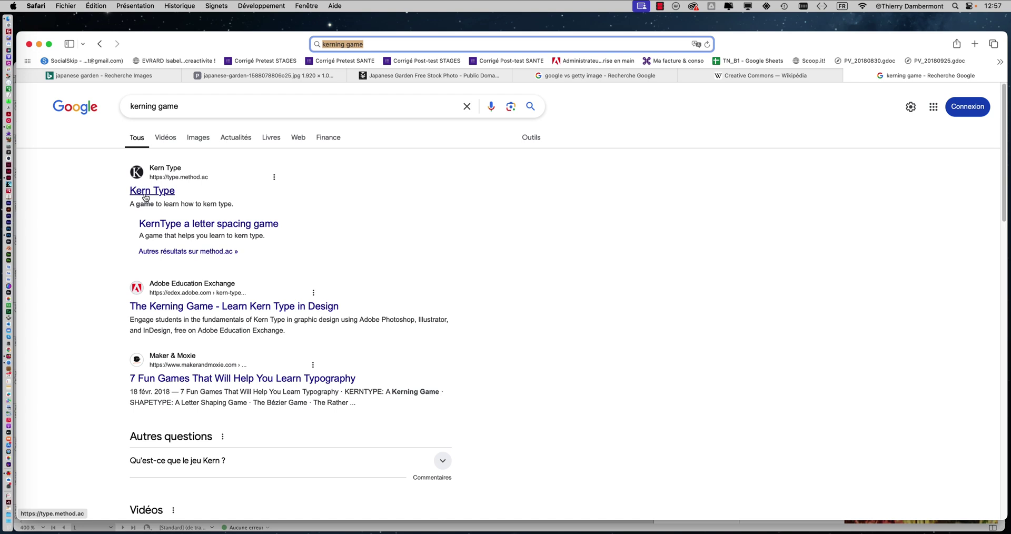
{"action": "left_click", "coordinate": [146, 192]}
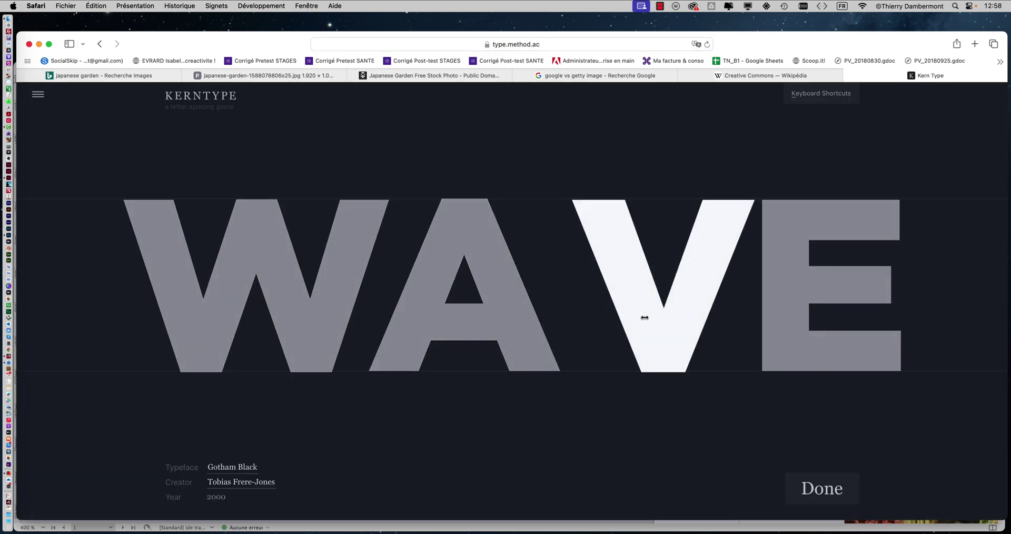
Step: Even out the letter spacing of WAVE by repositioning the A and V, and submit the kerning for scoring
{"action": "left_click_drag", "start_coordinate": [647, 316], "coordinate": [600, 320]}
{"action": "left_click_drag", "start_coordinate": [537, 320], "coordinate": [530, 322]}
{"action": "left_click_drag", "start_coordinate": [619, 322], "coordinate": [611, 322]}
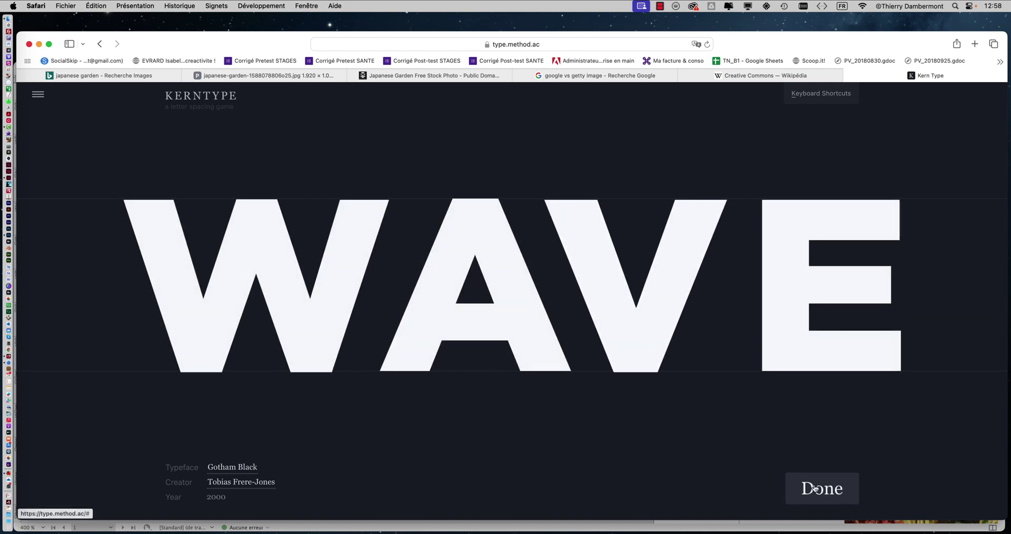
{"action": "left_click", "coordinate": [811, 489]}
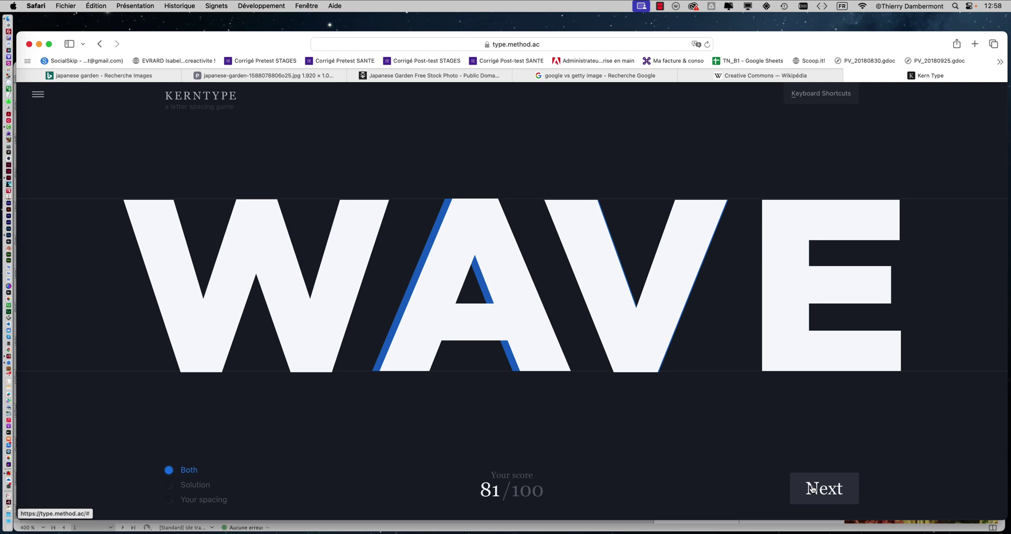
Step: Go on to the word Type, shift the y and p closer to the T, and submit the spacing
{"action": "left_click", "coordinate": [818, 491]}
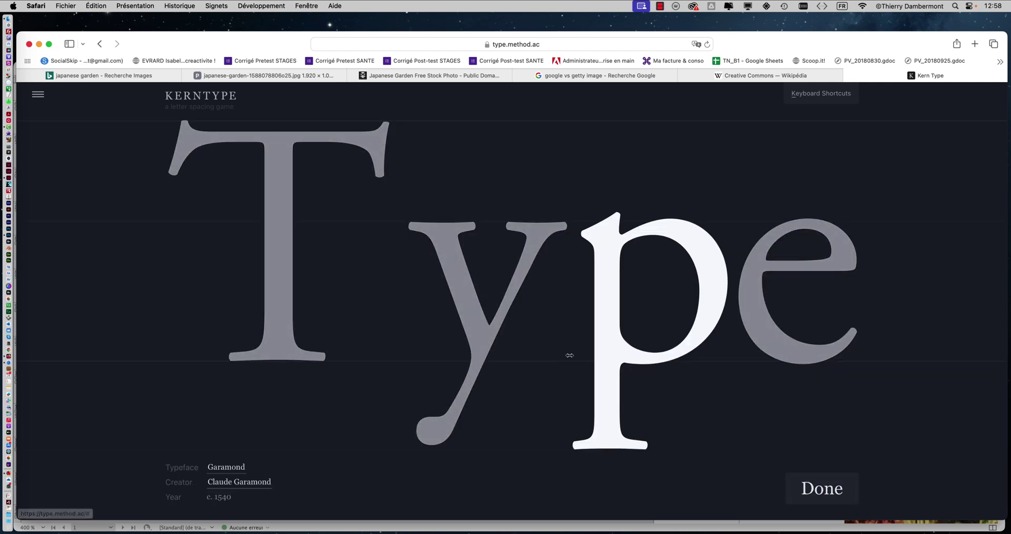
{"action": "left_click_drag", "start_coordinate": [467, 334], "coordinate": [390, 340]}
{"action": "left_click_drag", "start_coordinate": [598, 337], "coordinate": [575, 339]}
{"action": "left_click_drag", "start_coordinate": [459, 335], "coordinate": [456, 336]}
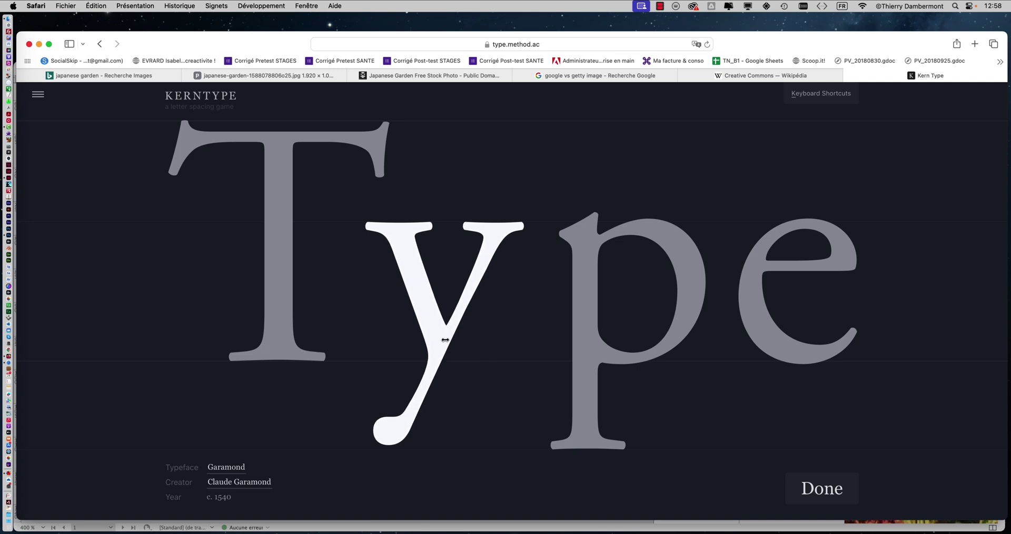
{"action": "left_click_drag", "start_coordinate": [595, 334], "coordinate": [593, 334]}
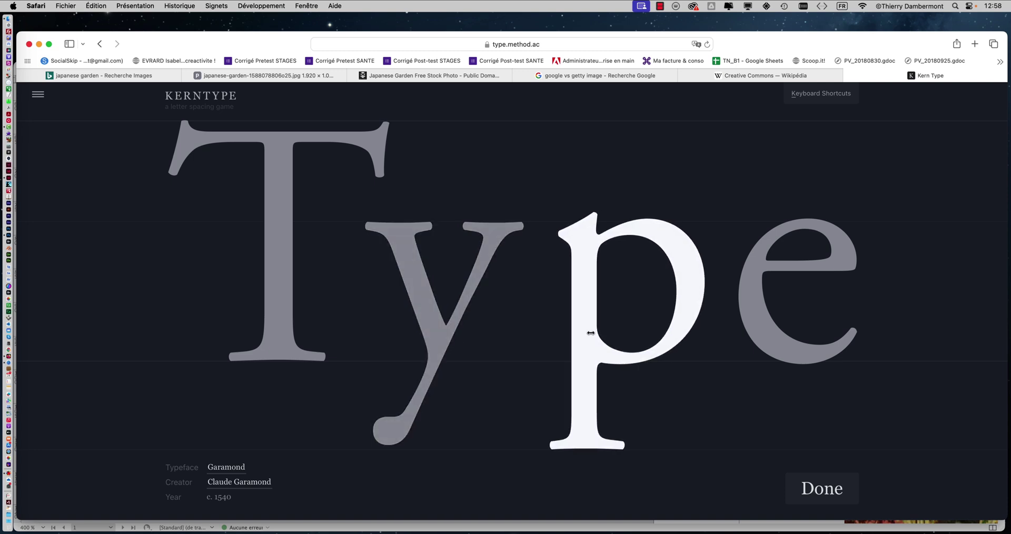
{"action": "left_click_drag", "start_coordinate": [435, 344], "coordinate": [433, 345]}
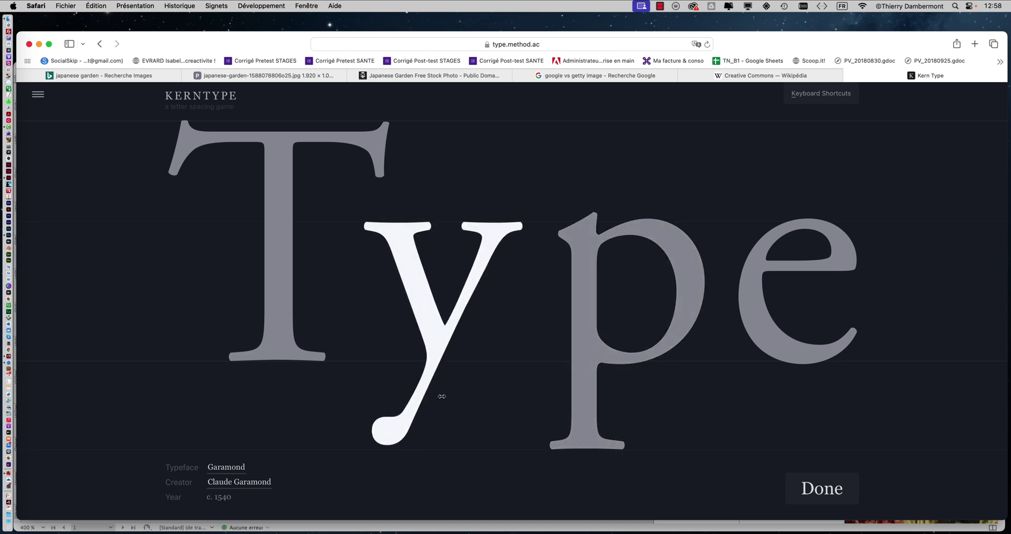
{"action": "left_click_drag", "start_coordinate": [592, 329], "coordinate": [587, 329]}
{"action": "left_click", "coordinate": [808, 488]}
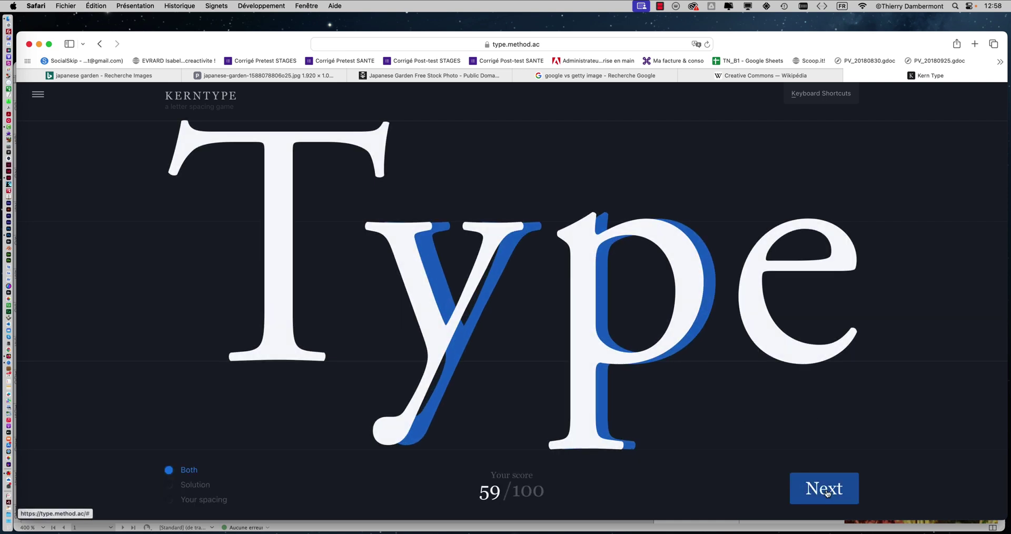
Step: Go on to the word Yves, tuck the v under the Y, balance the e, and submit the spacing
{"action": "left_click", "coordinate": [822, 488]}
{"action": "left_click_drag", "start_coordinate": [504, 363], "coordinate": [393, 363]}
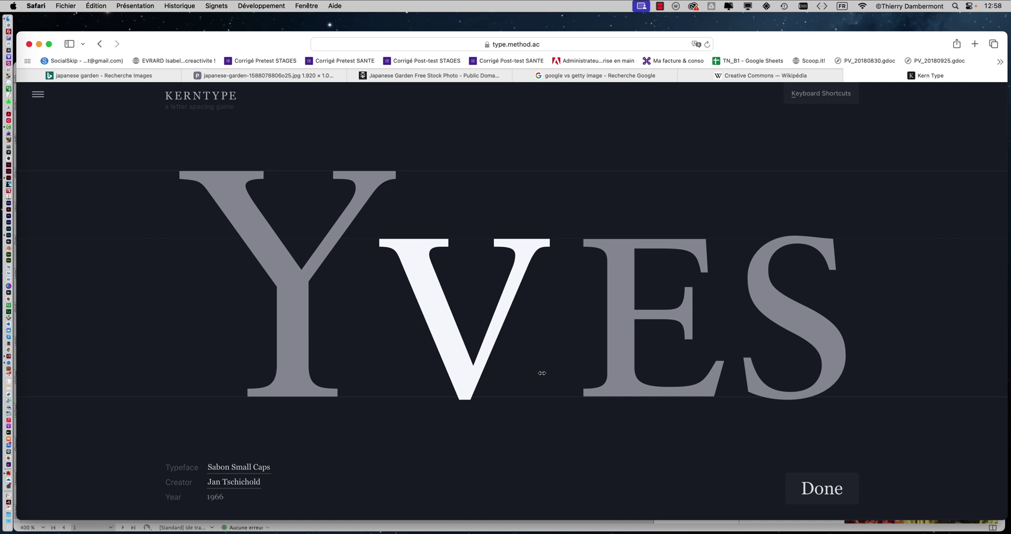
{"action": "left_click_drag", "start_coordinate": [611, 374], "coordinate": [543, 375]}
{"action": "left_click_drag", "start_coordinate": [469, 378], "coordinate": [453, 355]}
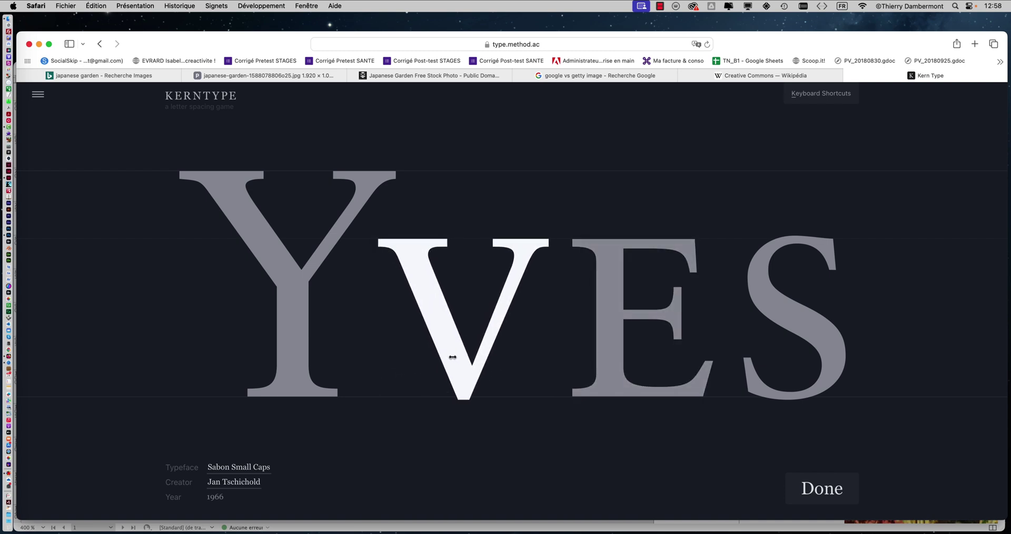
{"action": "left_click", "coordinate": [843, 494]}
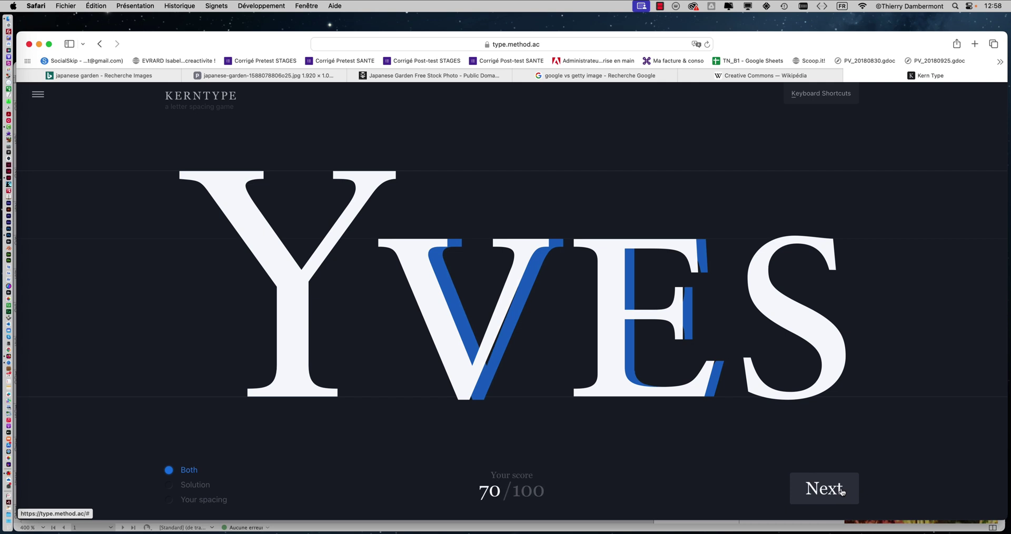
Step: Go on to the word holly, space the o and both l letters evenly, and submit the kerning
{"action": "left_click", "coordinate": [824, 488]}
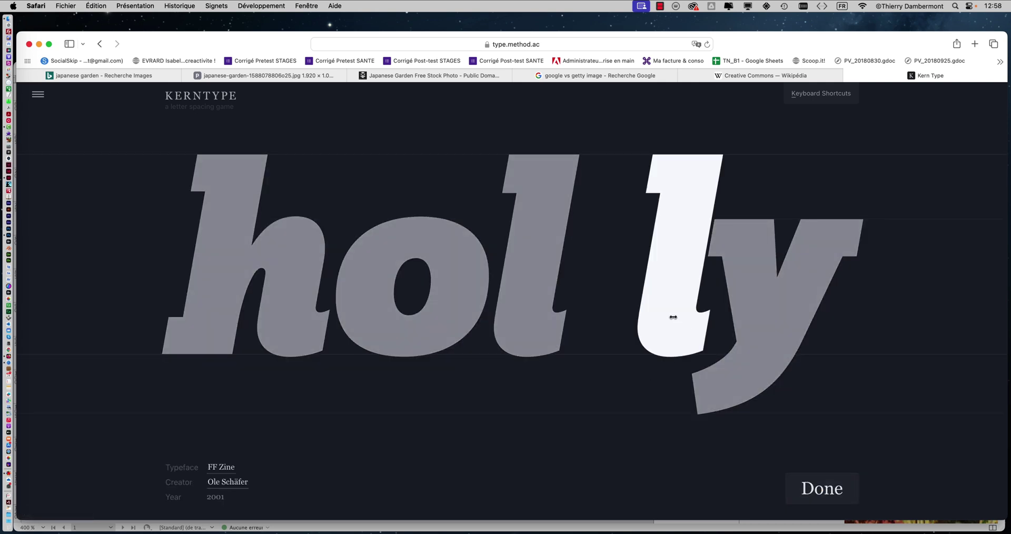
{"action": "left_click_drag", "start_coordinate": [672, 317], "coordinate": [655, 317]}
{"action": "left_click_drag", "start_coordinate": [538, 322], "coordinate": [613, 324]}
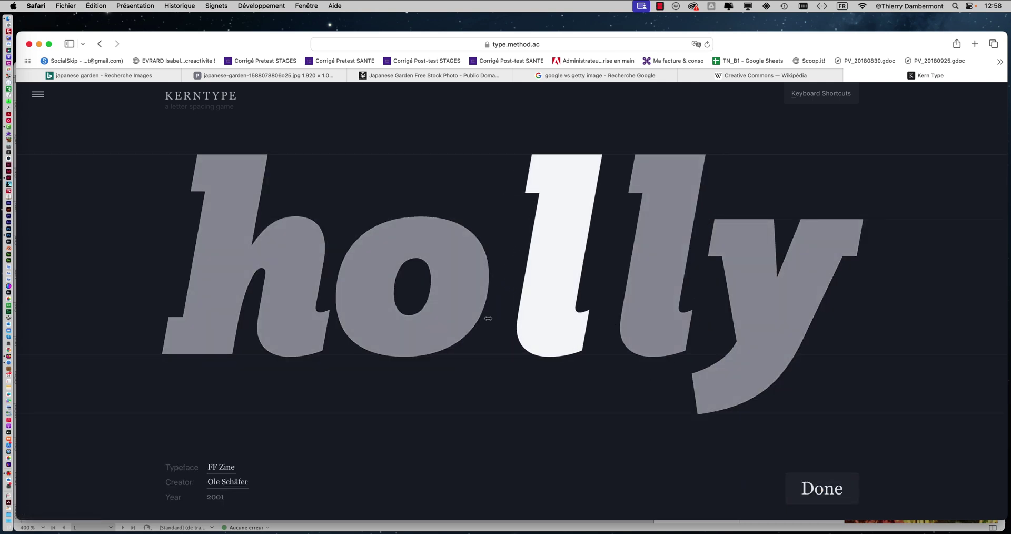
{"action": "left_click_drag", "start_coordinate": [488, 318], "coordinate": [521, 320]}
{"action": "left_click", "coordinate": [312, 333]}
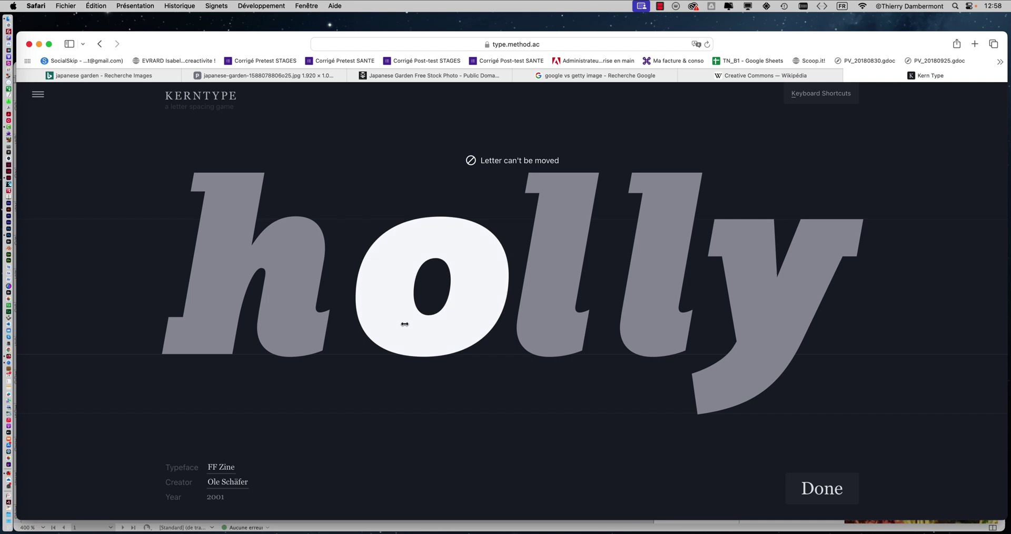
{"action": "left_click_drag", "start_coordinate": [426, 332], "coordinate": [416, 331]}
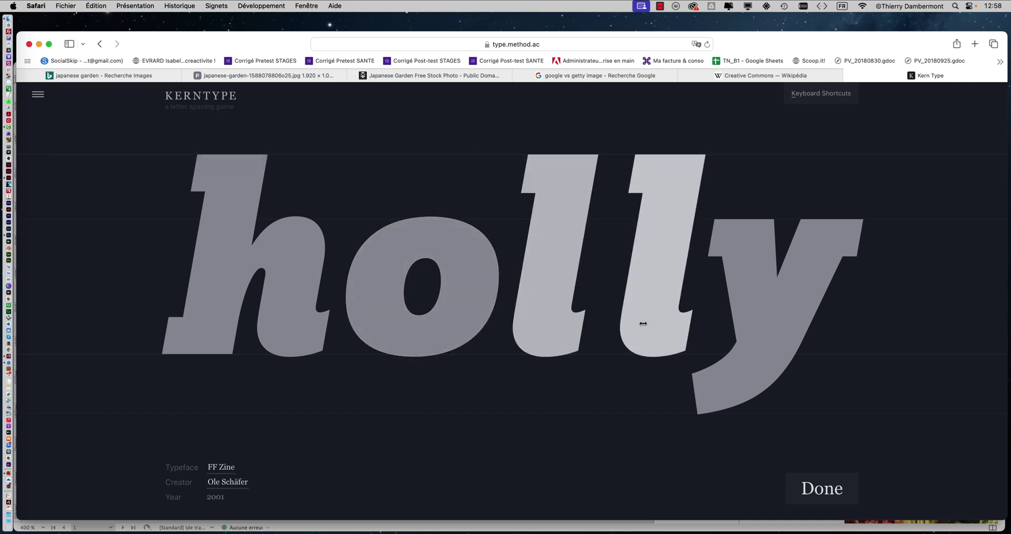
{"action": "left_click_drag", "start_coordinate": [643, 326], "coordinate": [624, 328]}
{"action": "left_click", "coordinate": [820, 489]}
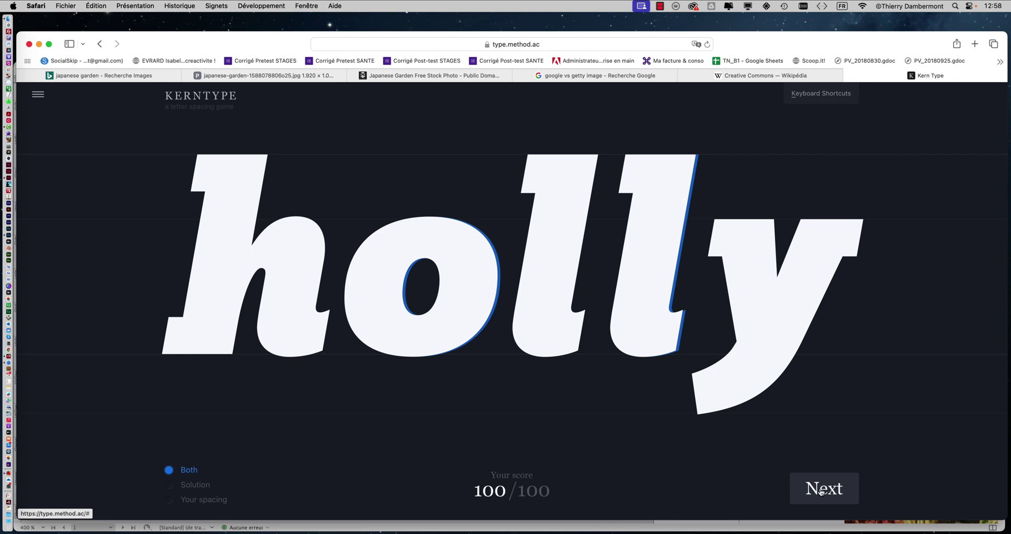
Step: Leave the kerning game, minimize the Safari window and switch to the InDesign document "intro titres - 10.indd"
{"action": "left_click", "coordinate": [821, 489]}
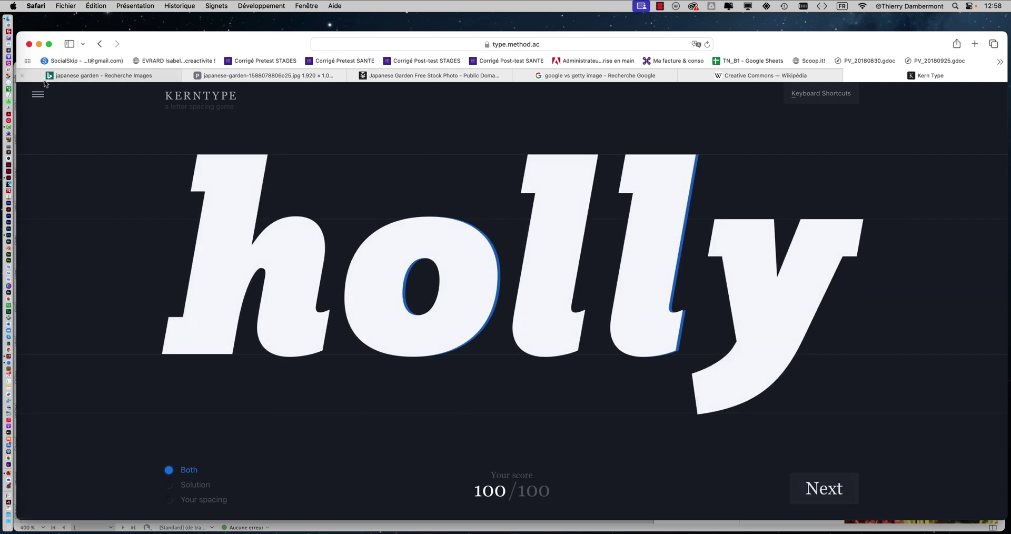
{"action": "left_click", "coordinate": [39, 44]}
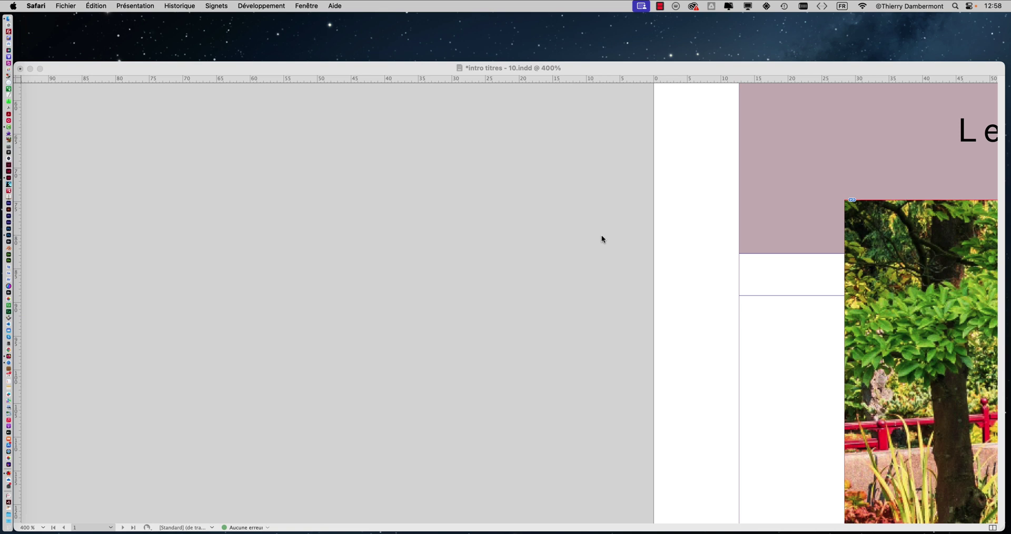
{"action": "left_click", "coordinate": [574, 214]}
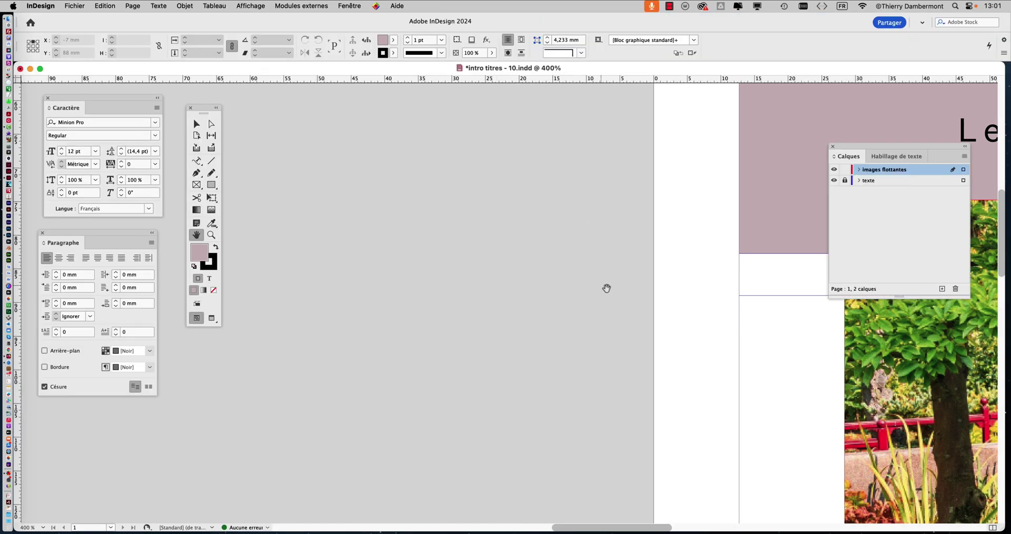
Step: Examine the Arizona title, its subtitle and the garden image on the page at several magnifications
{"action": "scroll", "coordinate": [605, 289], "scroll_direction": "down", "scroll_amount": 3}
{"action": "scroll", "coordinate": [604, 289], "scroll_direction": "down", "scroll_amount": 2}
{"action": "left_click_drag", "start_coordinate": [602, 288], "coordinate": [300, 264]}
{"action": "scroll", "coordinate": [575, 190], "scroll_direction": "up", "scroll_amount": 2}
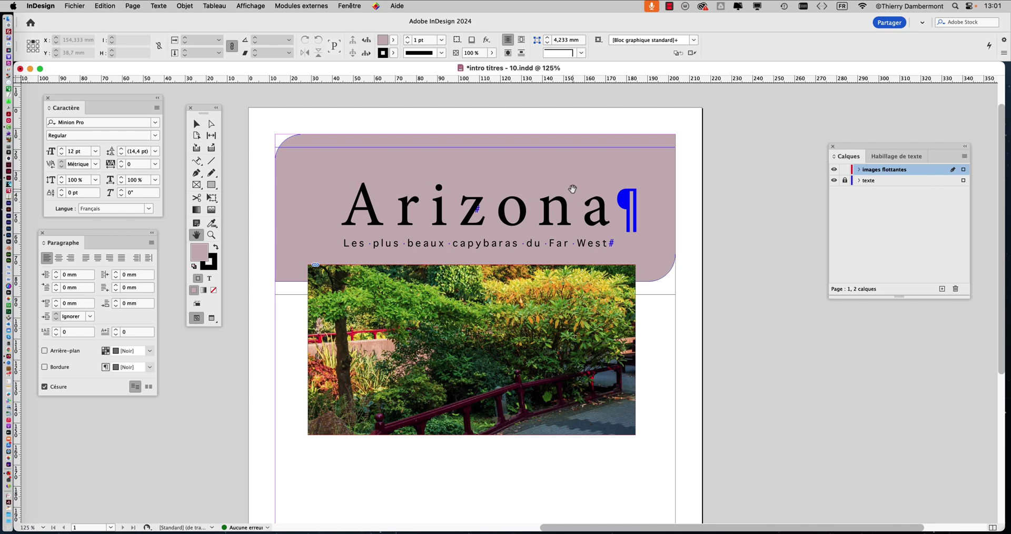
{"action": "scroll", "coordinate": [365, 205], "scroll_direction": "up", "scroll_amount": 1}
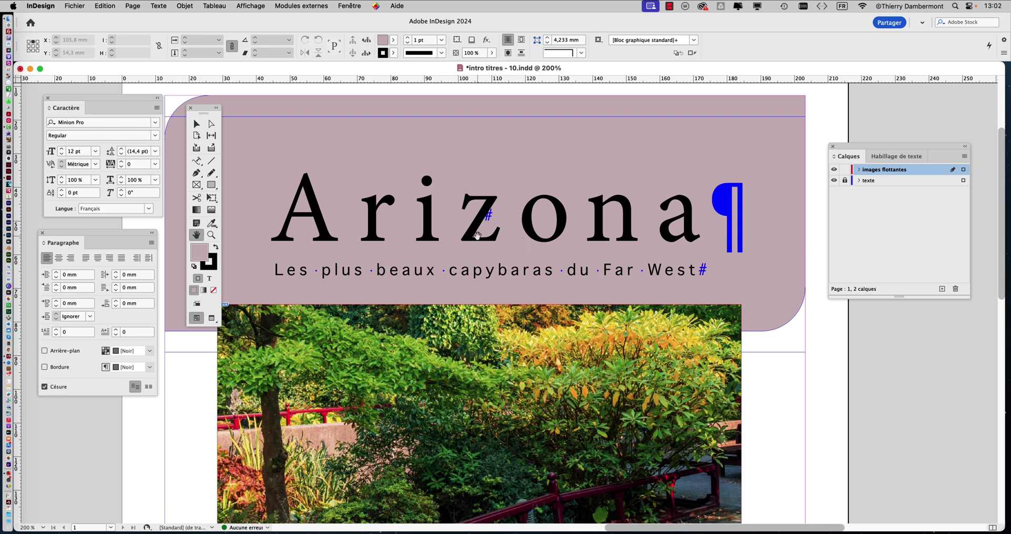
{"action": "scroll", "coordinate": [476, 235], "scroll_direction": "down", "scroll_amount": 2}
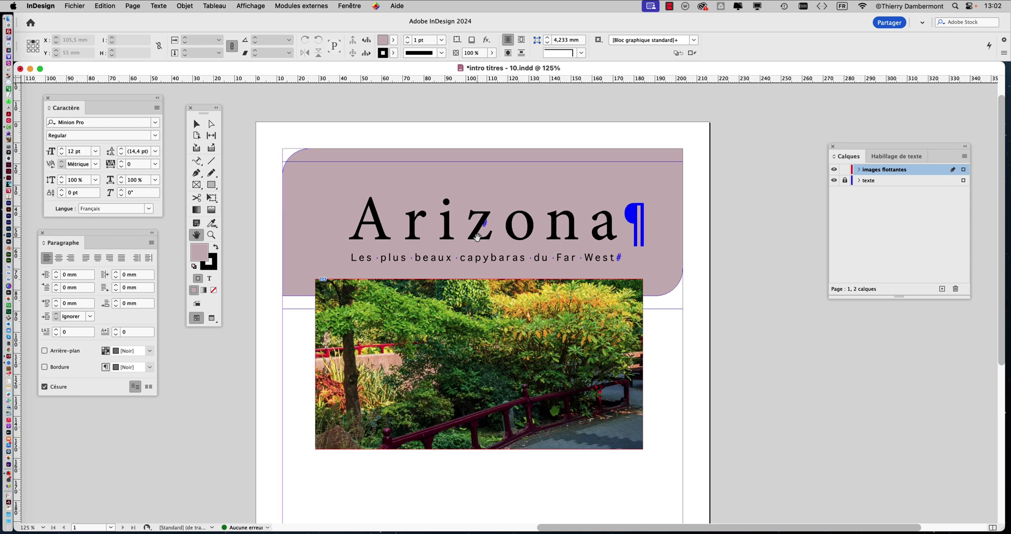
{"action": "scroll", "coordinate": [477, 236], "scroll_direction": "down", "scroll_amount": 2}
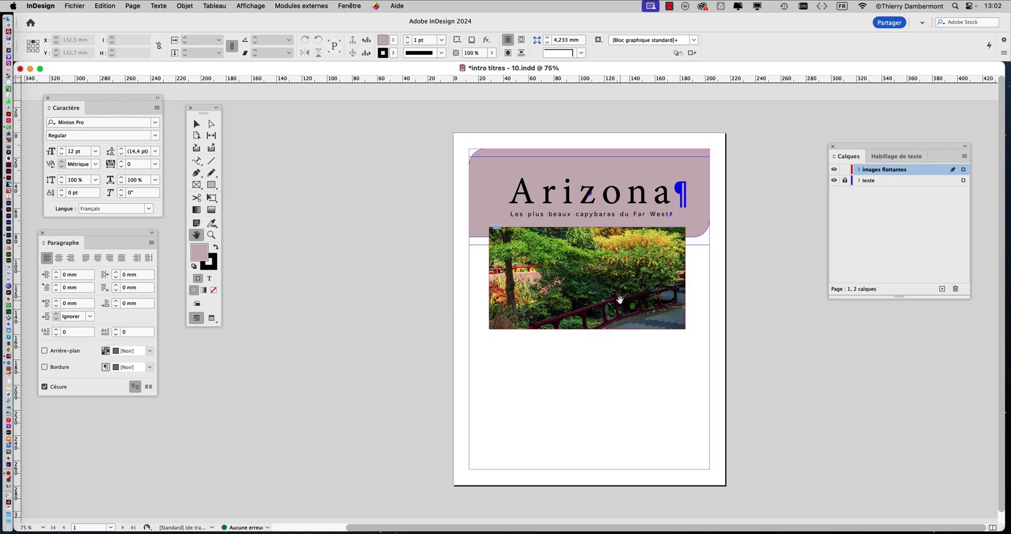
{"action": "key", "text": "h"}
{"action": "scroll", "coordinate": [629, 261], "scroll_direction": "up", "scroll_amount": 2}
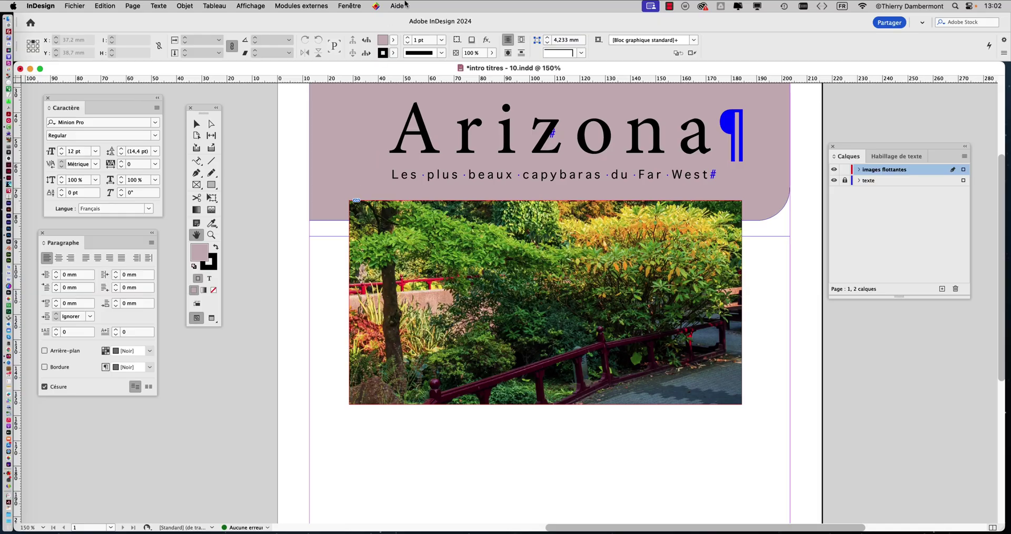
Step: Show the Links (Liens) panel and enlarge its width so the linked image's details have room
{"action": "left_click", "coordinate": [358, 7]}
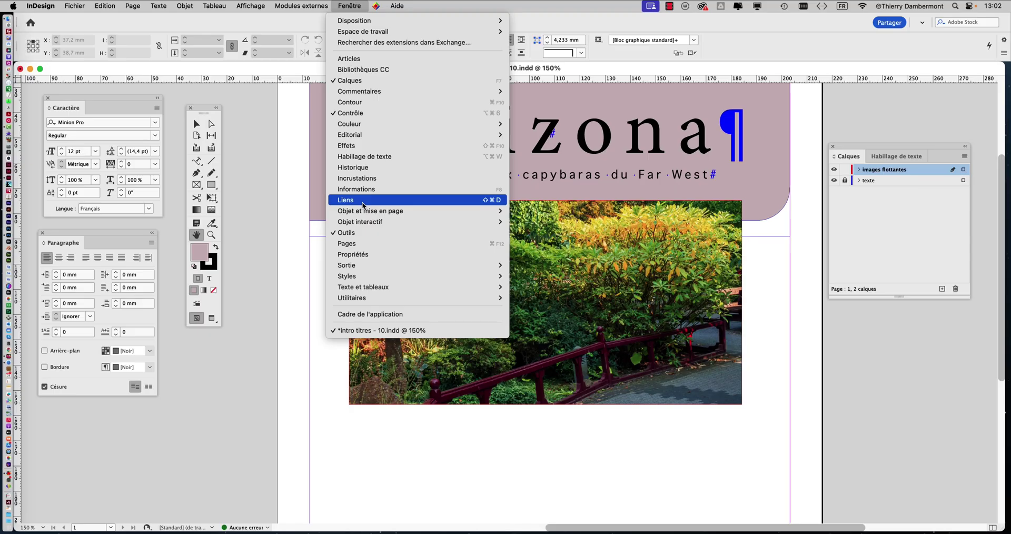
{"action": "left_click", "coordinate": [363, 205]}
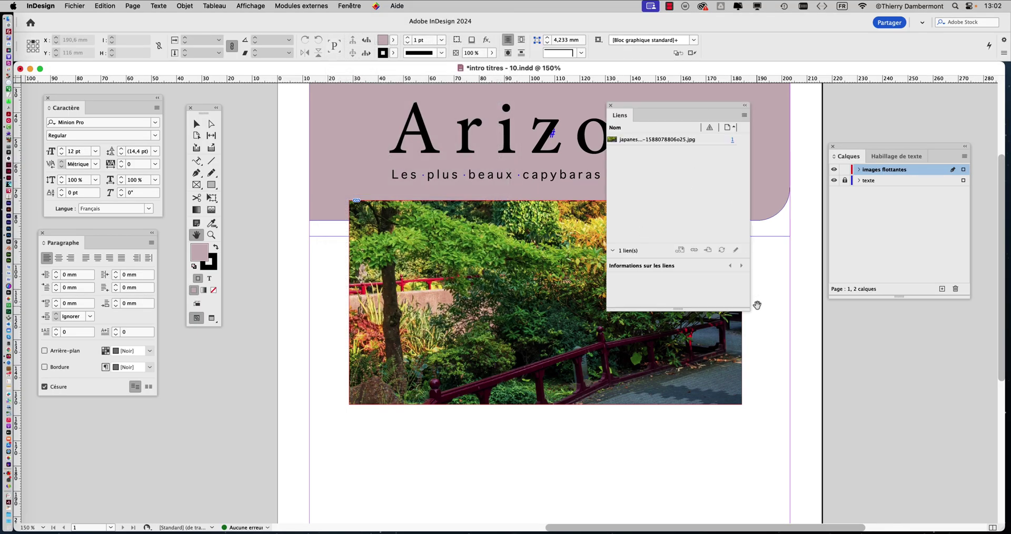
{"action": "left_click_drag", "start_coordinate": [748, 309], "coordinate": [830, 279]}
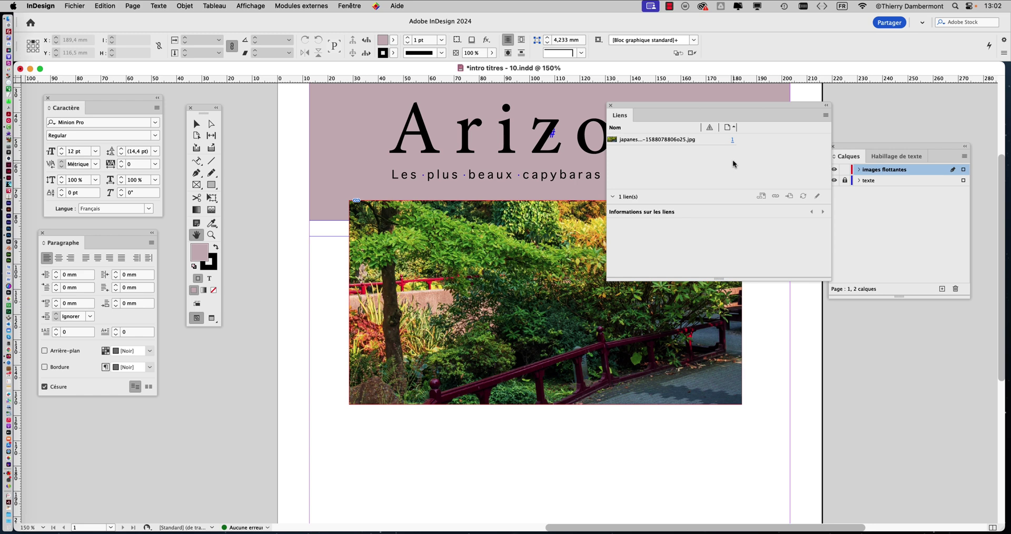
{"action": "left_click_drag", "start_coordinate": [831, 282], "coordinate": [928, 246]}
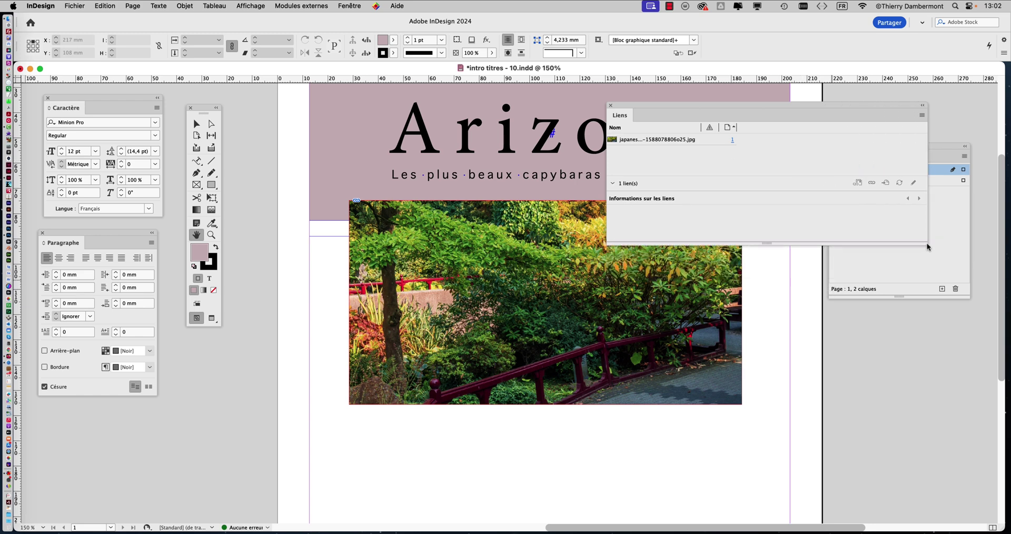
Step: Switch to Finder and show the JOUR 1 MATIN folder in a new window
{"action": "key", "text": "super+Tab"}
{"action": "key", "text": "Tab"}
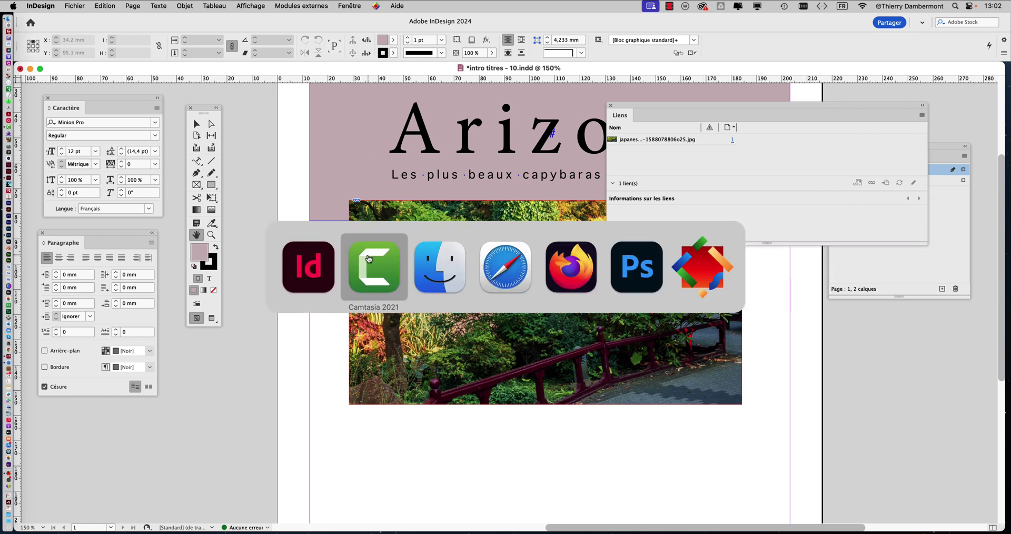
{"action": "left_click", "coordinate": [63, 5]}
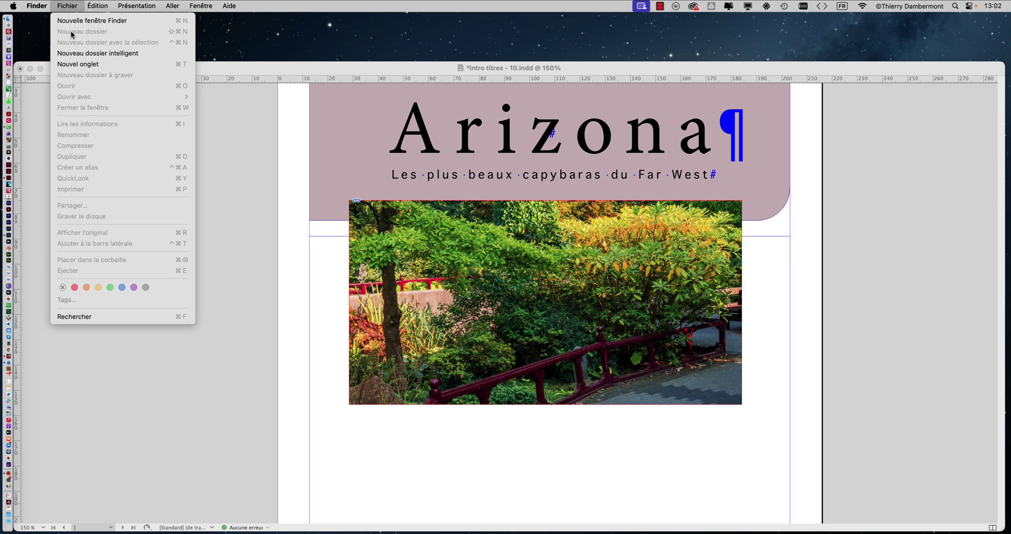
{"action": "left_click", "coordinate": [74, 21]}
{"action": "left_click", "coordinate": [214, 156]}
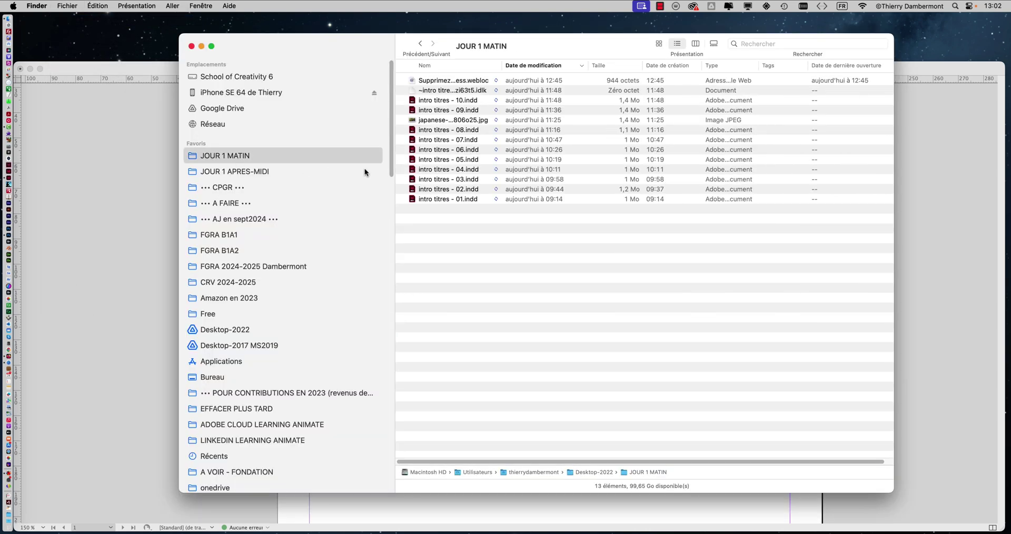
{"action": "double_click", "coordinate": [501, 65]}
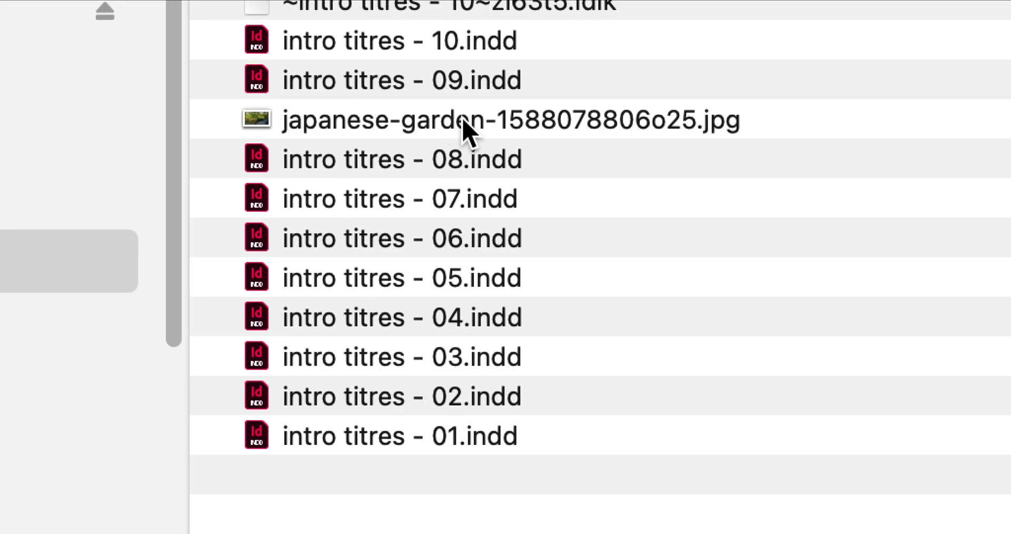
{"action": "left_click", "coordinate": [459, 120]}
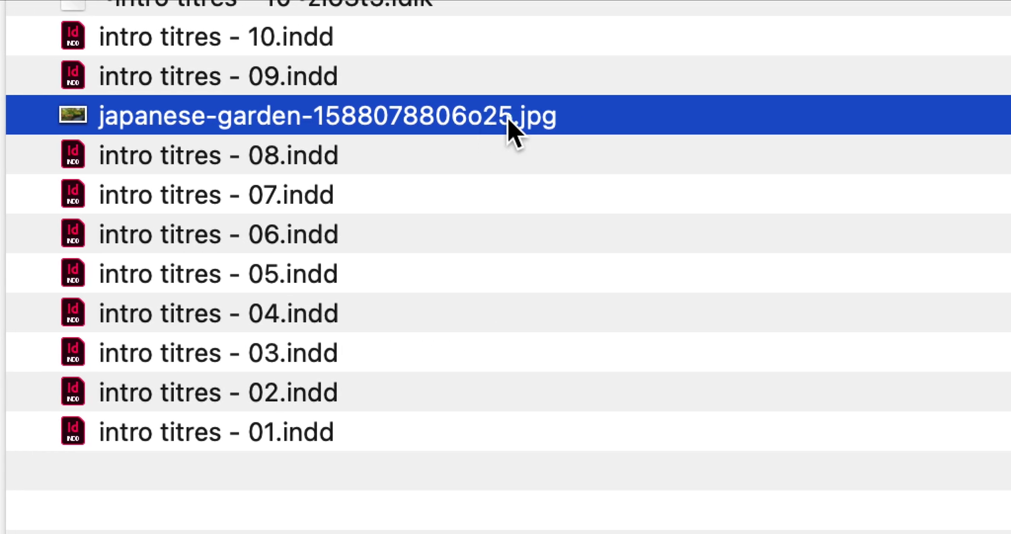
{"action": "key", "text": "Return"}
{"action": "left_click", "coordinate": [511, 118]}
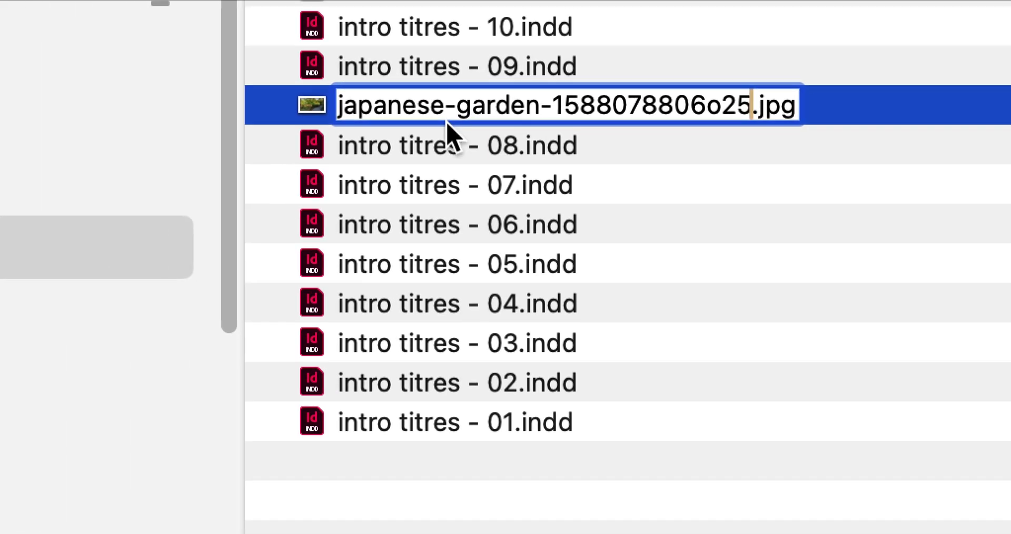
{"action": "left_click", "coordinate": [339, 118]}
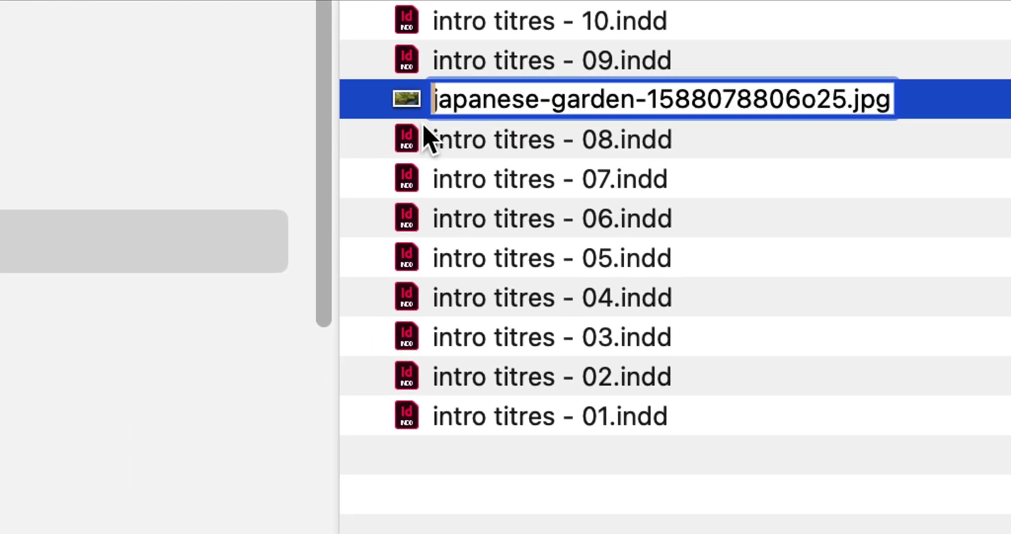
{"action": "type", "text": "-"}
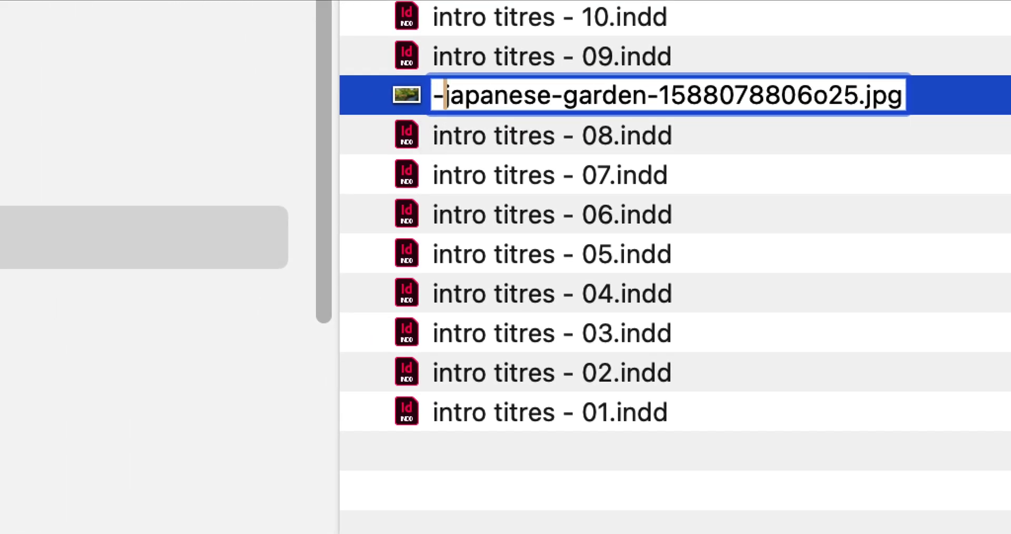
{"action": "left_click", "coordinate": [466, 131]}
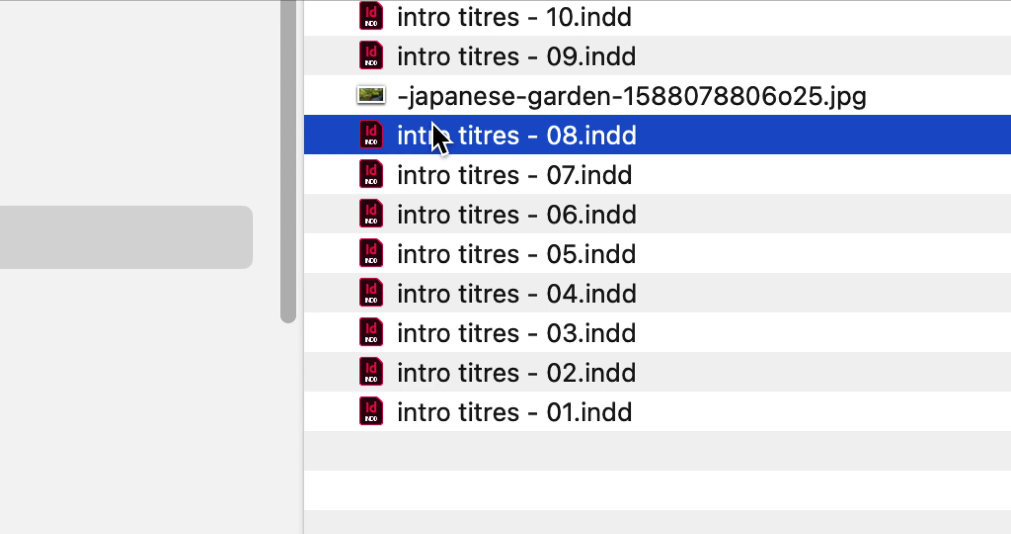
{"action": "left_click", "coordinate": [431, 123]}
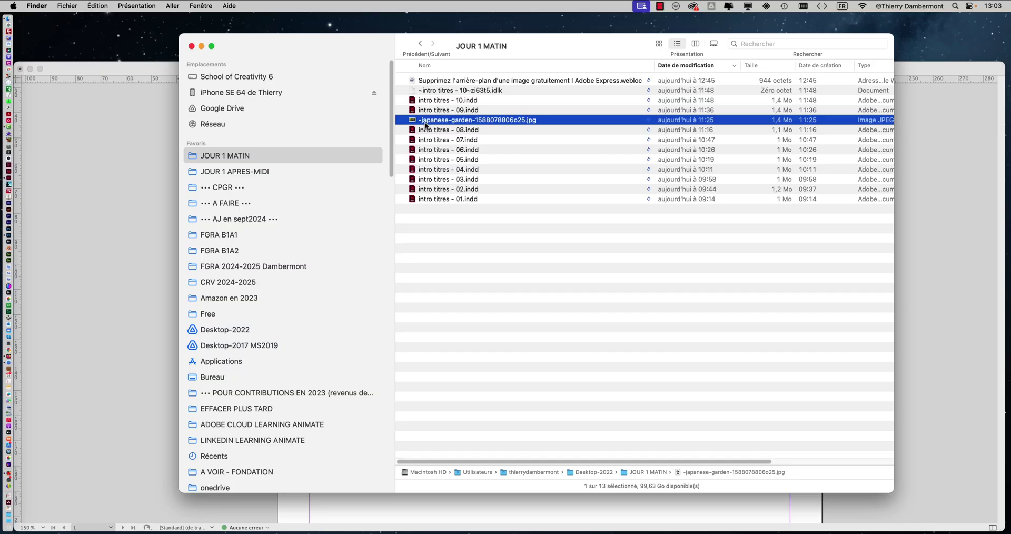
Step: Switch to InDesign, inspect the garden image up close and at page scale, and compare its link entry with the renamed file in Finder
{"action": "left_click", "coordinate": [108, 72]}
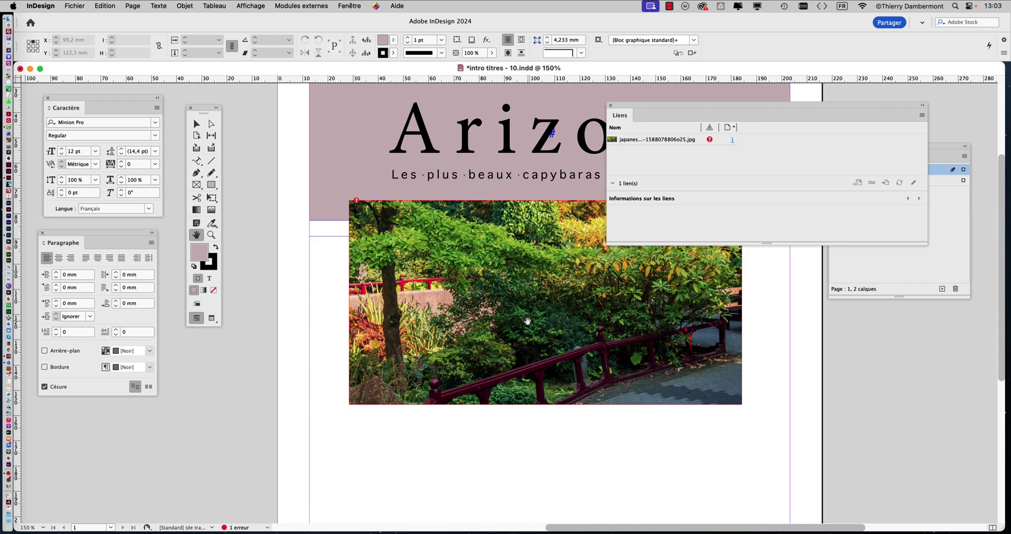
{"action": "scroll", "coordinate": [527, 320], "scroll_direction": "up", "scroll_amount": 10}
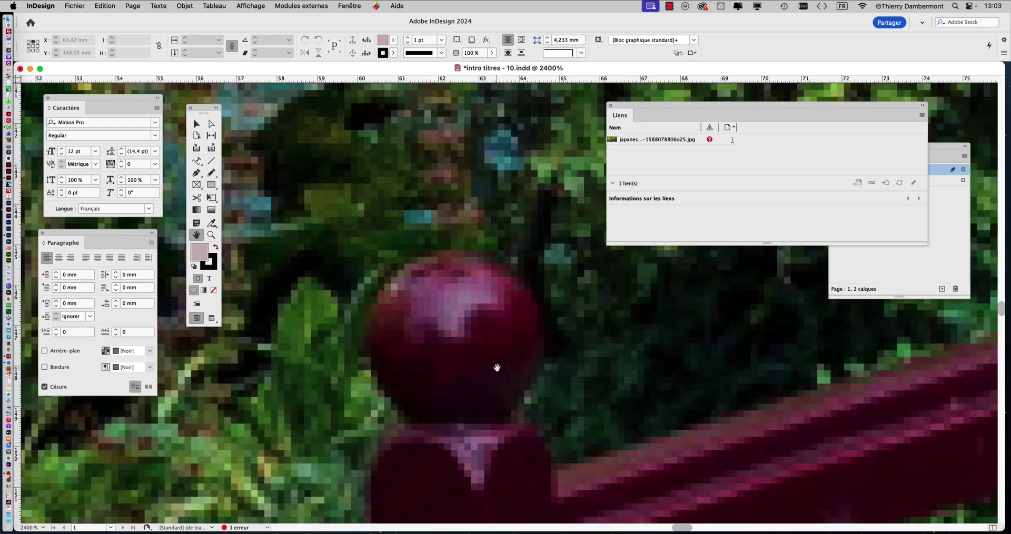
{"action": "scroll", "coordinate": [497, 367], "scroll_direction": "down", "scroll_amount": 10}
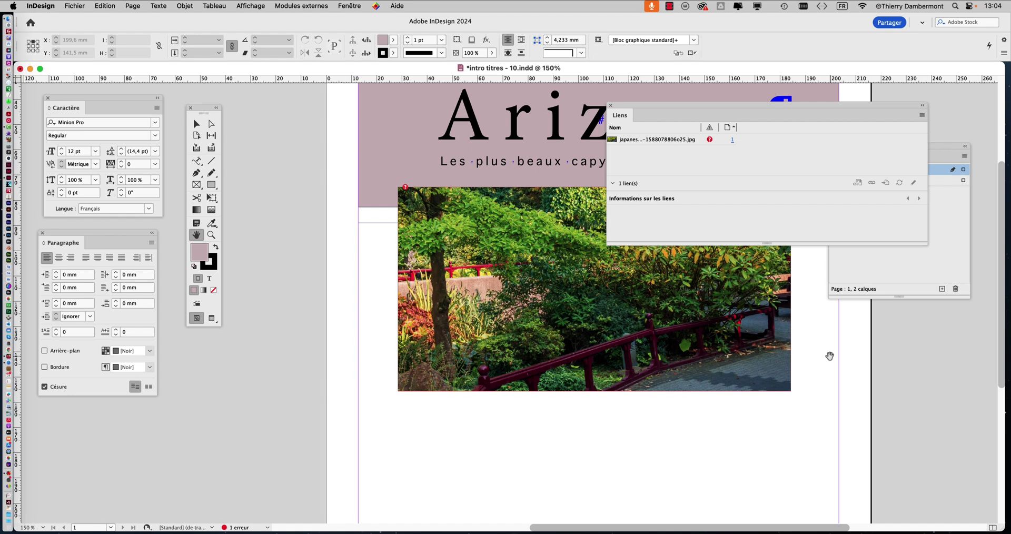
{"action": "key", "text": "super+Tab"}
{"action": "key", "text": "super+Tab"}
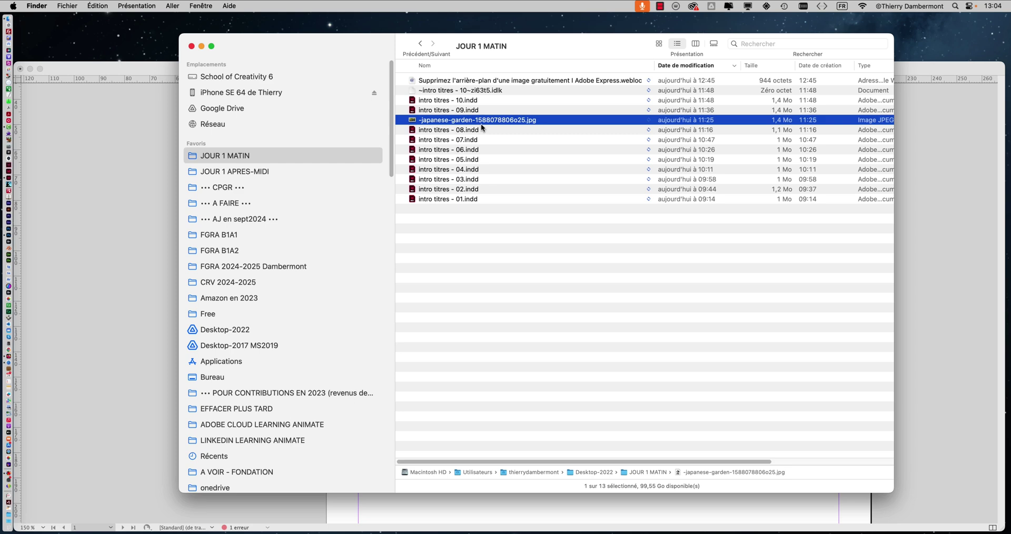
{"action": "left_click", "coordinate": [105, 69]}
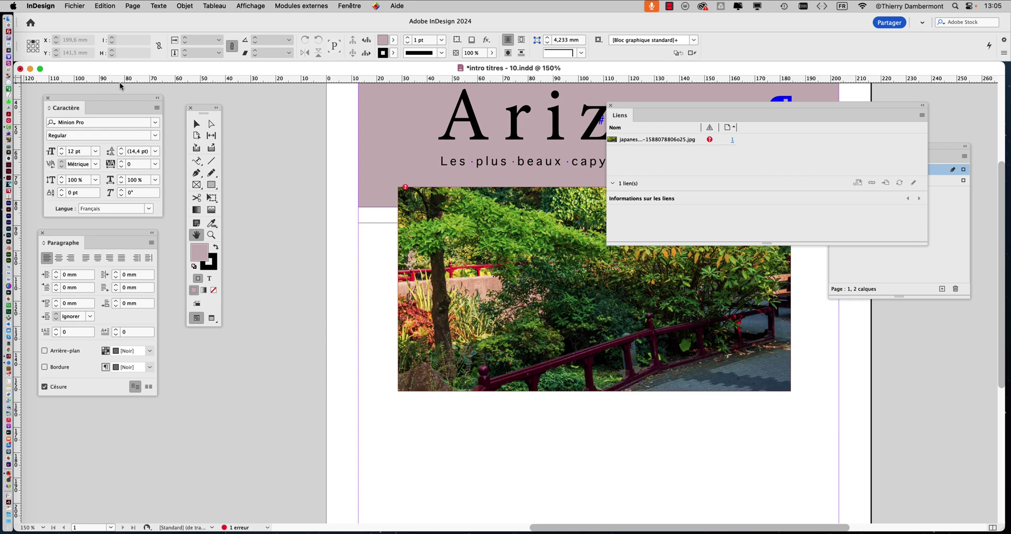
{"action": "key", "text": "super+Tab"}
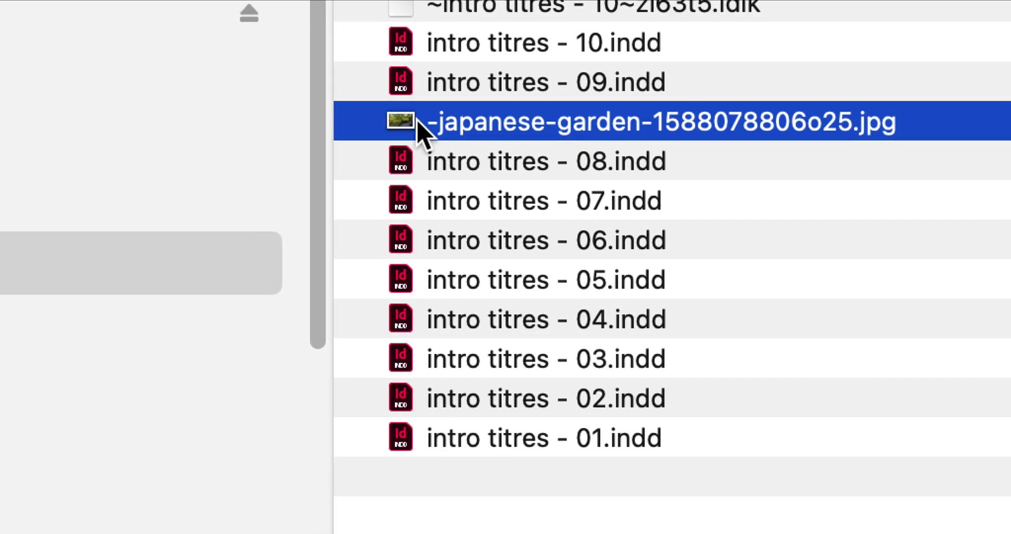
{"action": "key", "text": "Return"}
{"action": "left_click", "coordinate": [425, 116]}
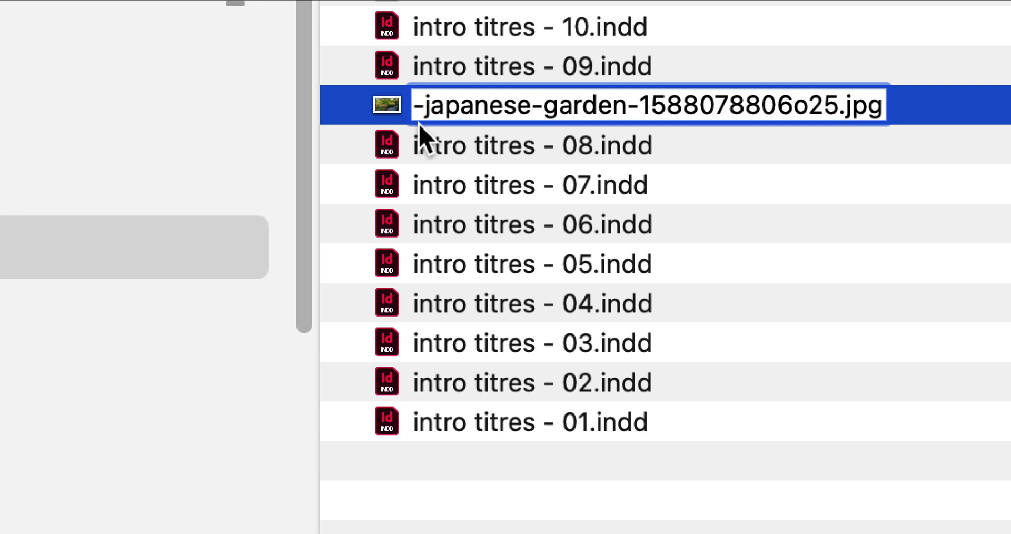
{"action": "key", "text": "BackSpace"}
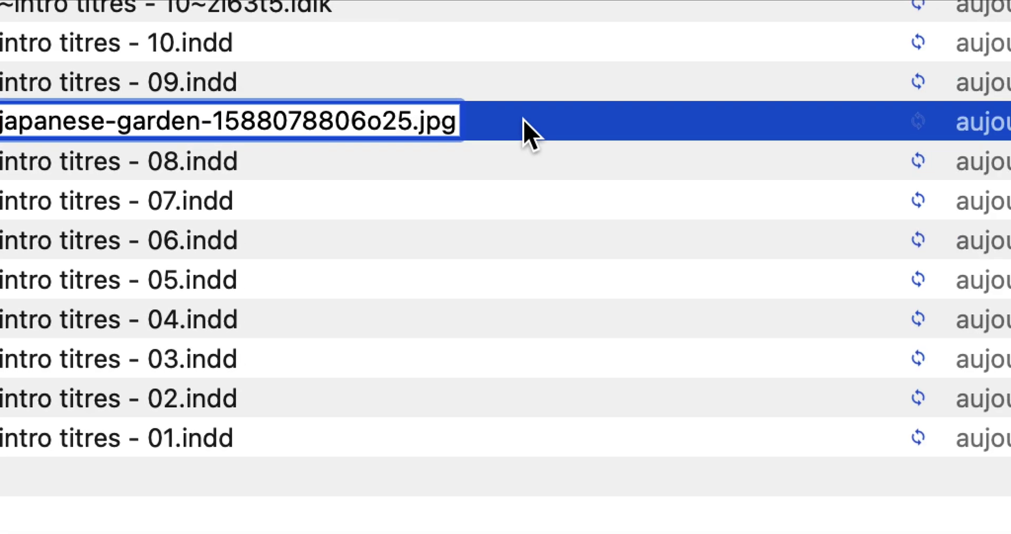
{"action": "key", "text": "Return"}
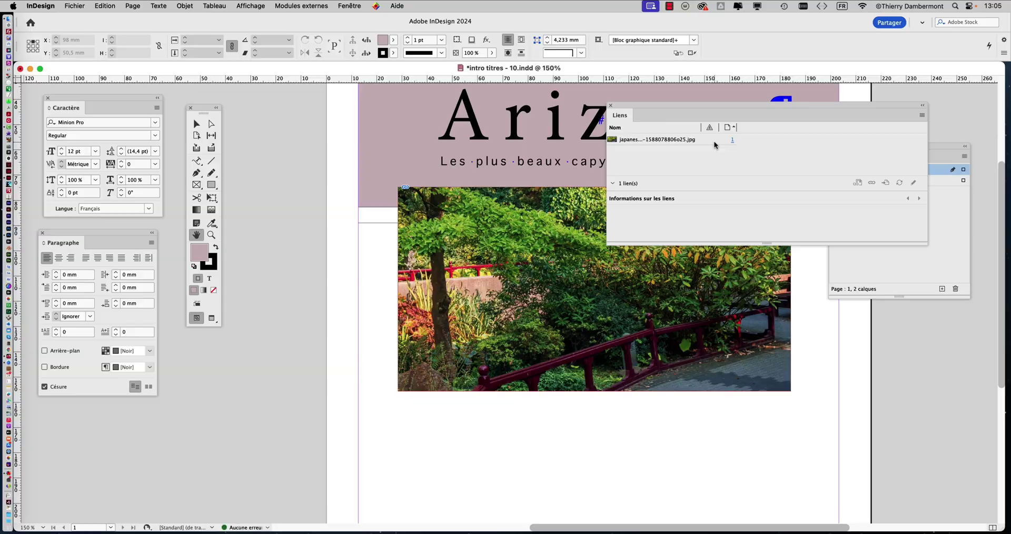
Step: Check the garden image's link status in InDesign and move the Links (Liens) panel clear of the Arizona title
{"action": "mouse_move", "coordinate": [714, 141]}
{"action": "left_click_drag", "start_coordinate": [703, 109], "coordinate": [730, 137]}
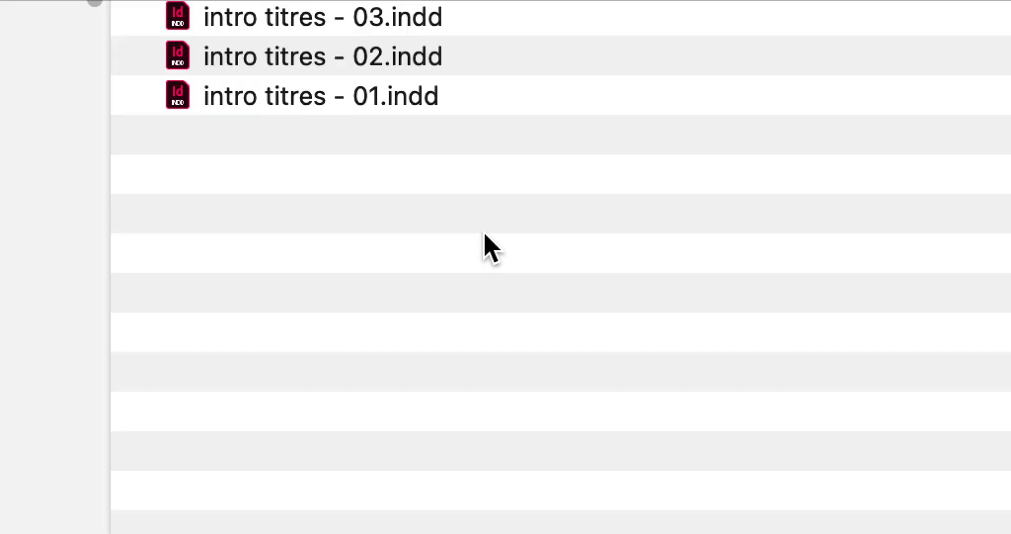
Step: Create a new folder named "mes images" inside JOUR 1 MATIN in Finder
{"action": "right_click", "coordinate": [588, 200]}
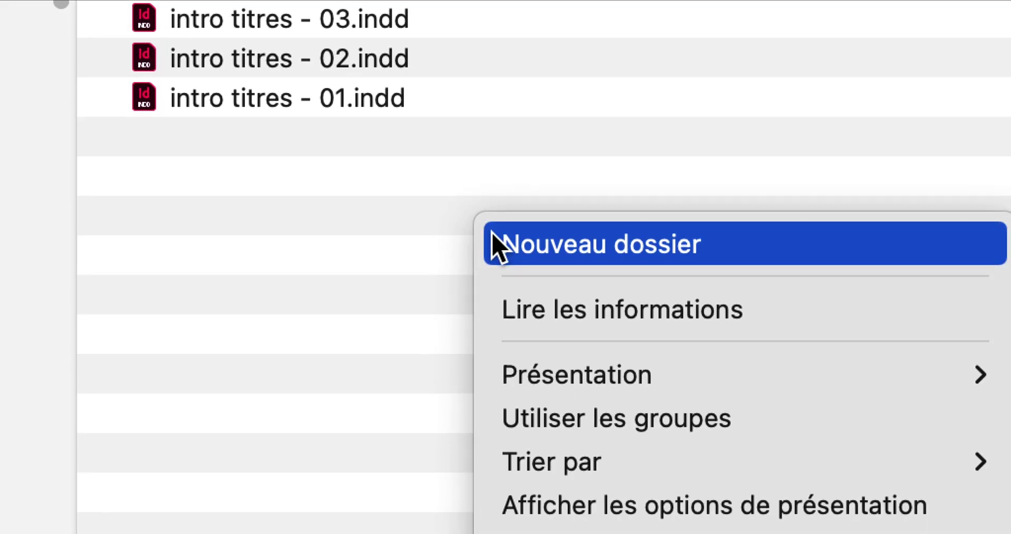
{"action": "left_click", "coordinate": [606, 215]}
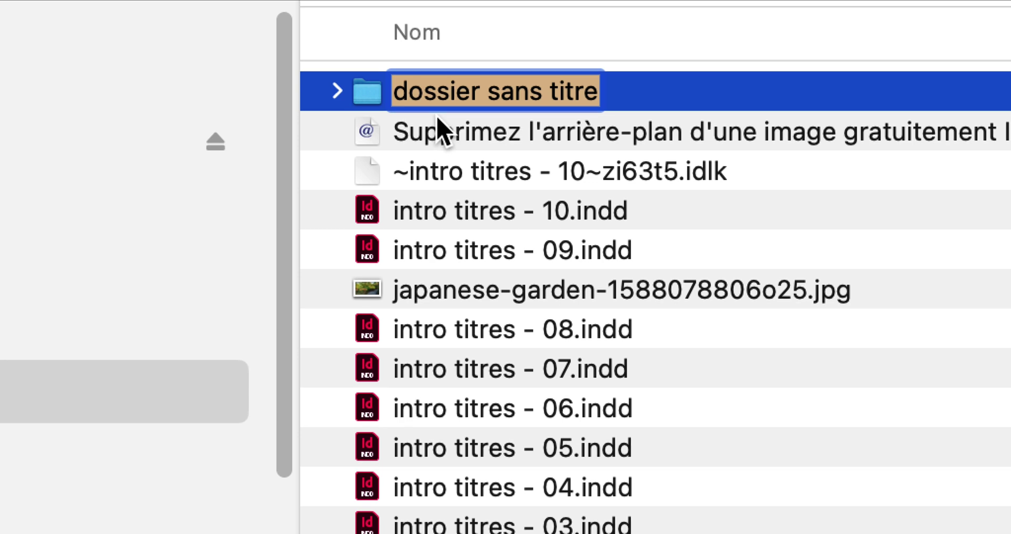
{"action": "type", "text": "mes images"}
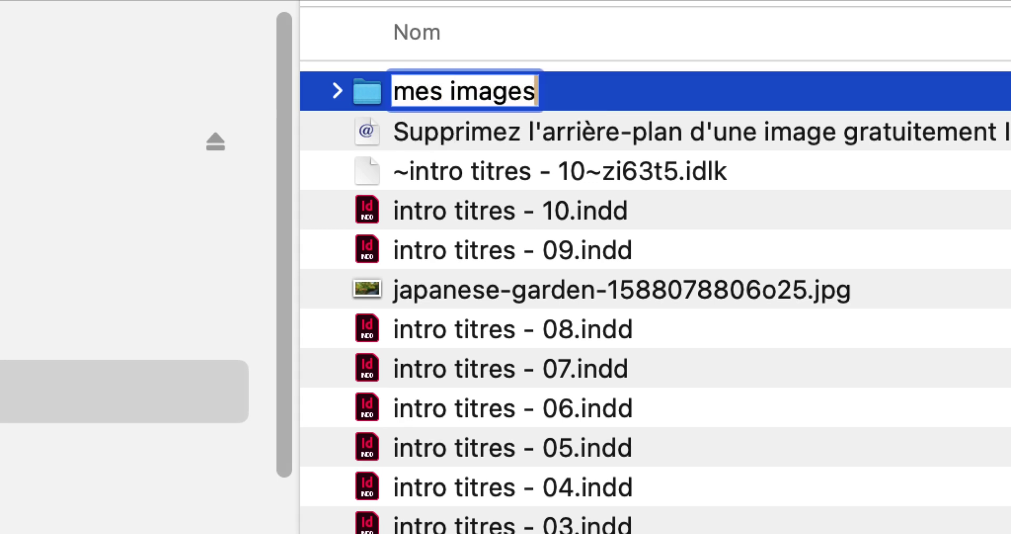
{"action": "key", "text": "Return"}
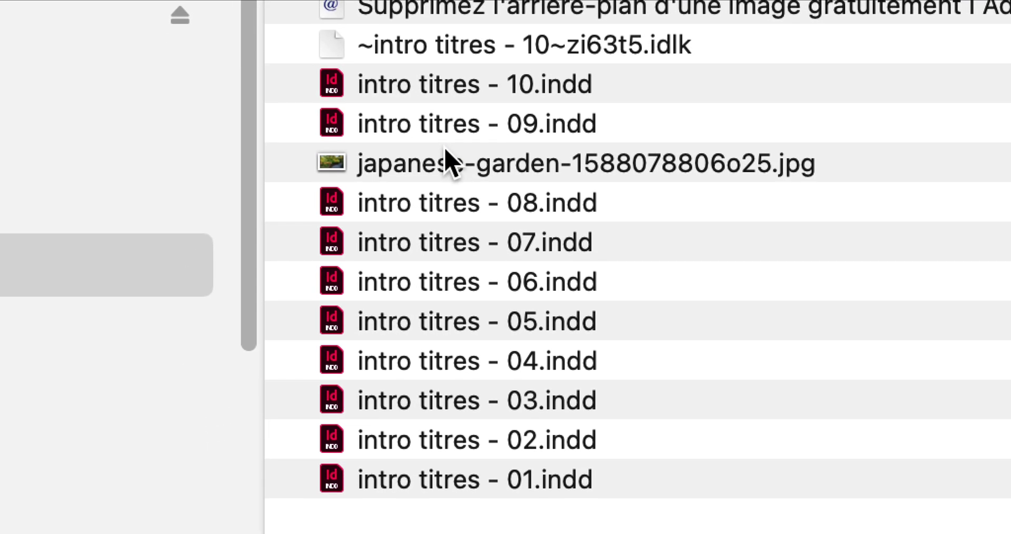
{"action": "left_click_drag", "start_coordinate": [447, 164], "coordinate": [451, 120]}
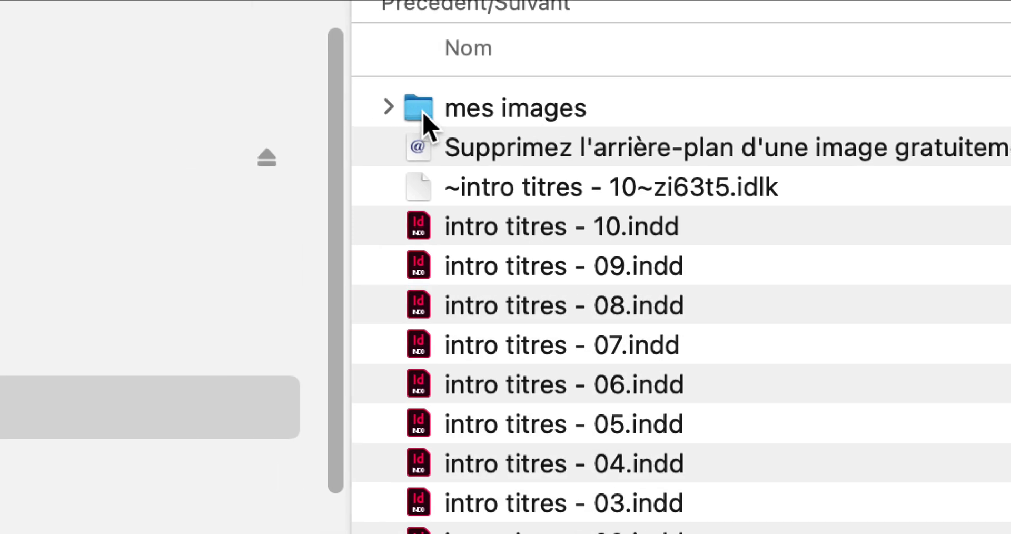
{"action": "left_click", "coordinate": [390, 107]}
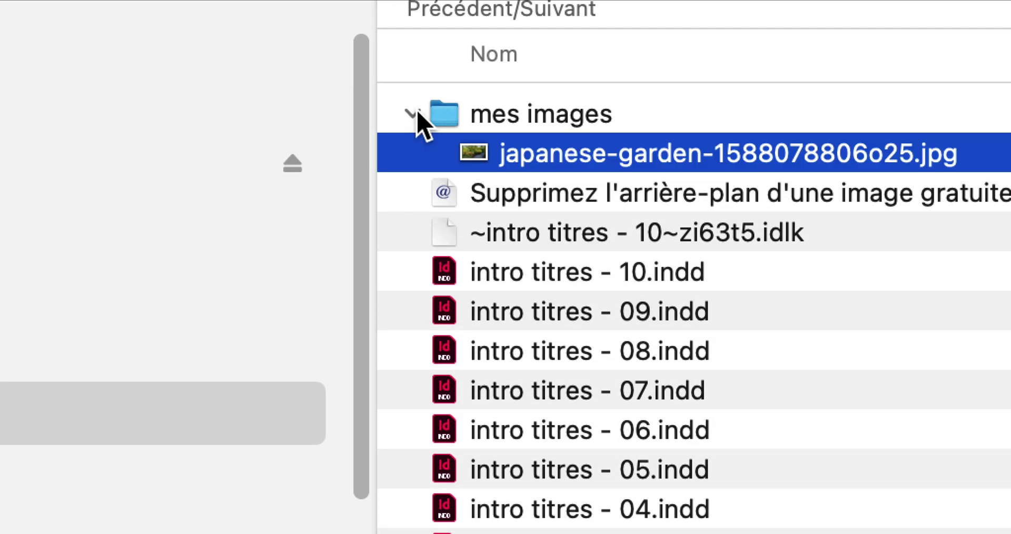
{"action": "left_click", "coordinate": [415, 112]}
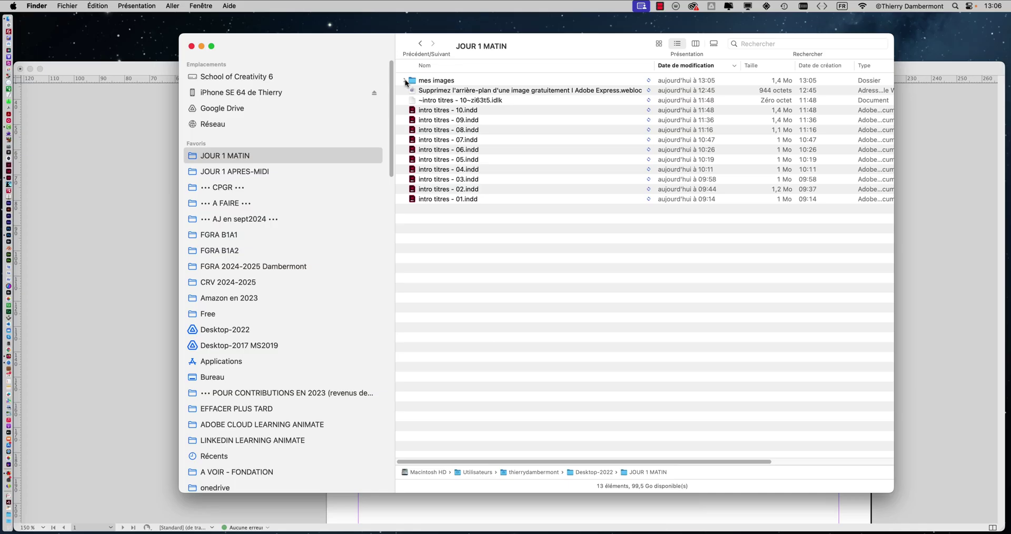
Step: Switch to InDesign and check the moved garden image's status in the Links (Liens) panel
{"action": "key", "text": "super+Tab"}
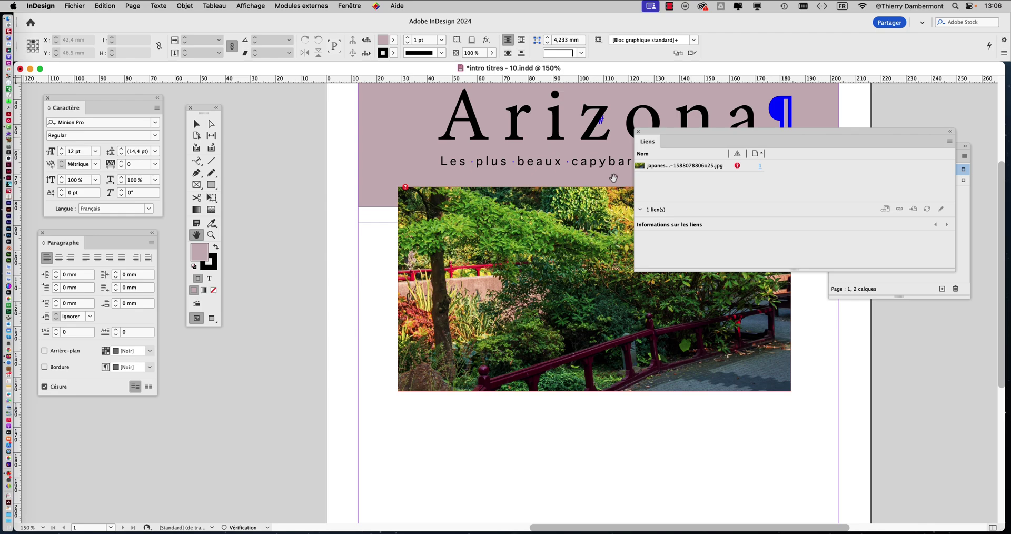
{"action": "mouse_move", "coordinate": [740, 171]}
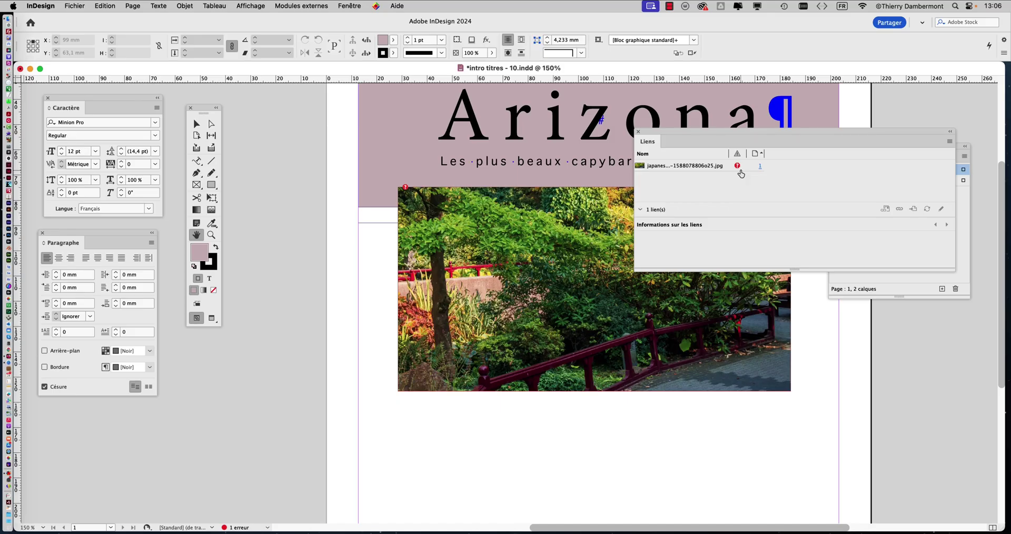
Step: In Finder, rename the mes images folder to "images" and recheck the garden image's link status in InDesign
{"action": "key", "text": "super+Tab"}
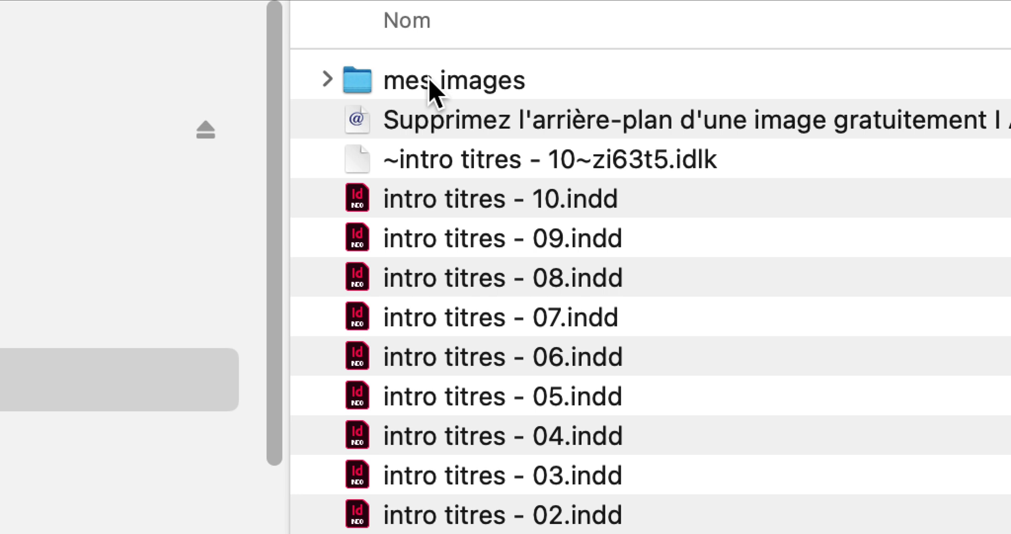
{"action": "left_click", "coordinate": [456, 79]}
{"action": "left_click", "coordinate": [456, 79]}
{"action": "left_click", "coordinate": [431, 79]}
{"action": "key", "text": "BackSpace"}
{"action": "key", "text": "BackSpace"}
{"action": "key", "text": "BackSpace"}
{"action": "key", "text": "BackSpace"}
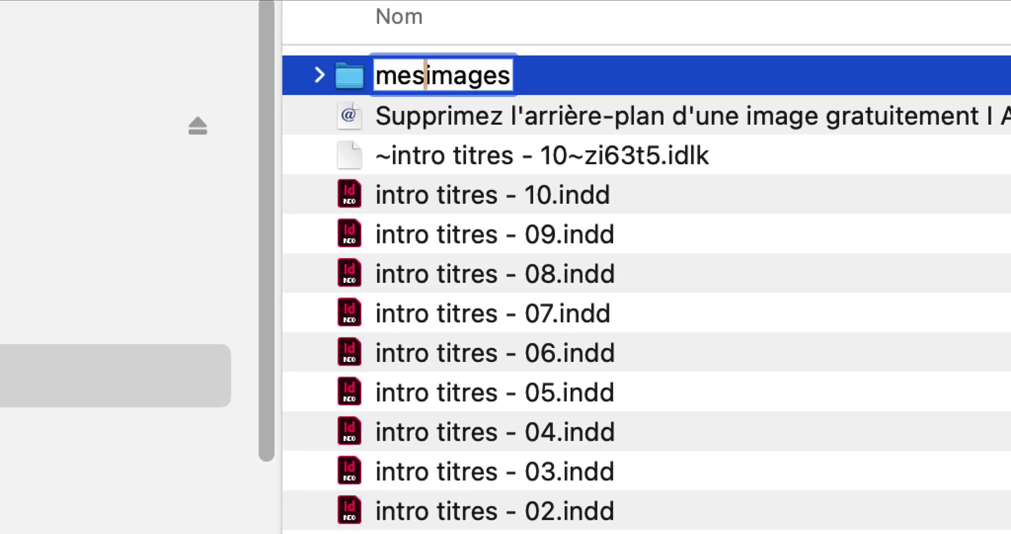
{"action": "key", "text": "Return"}
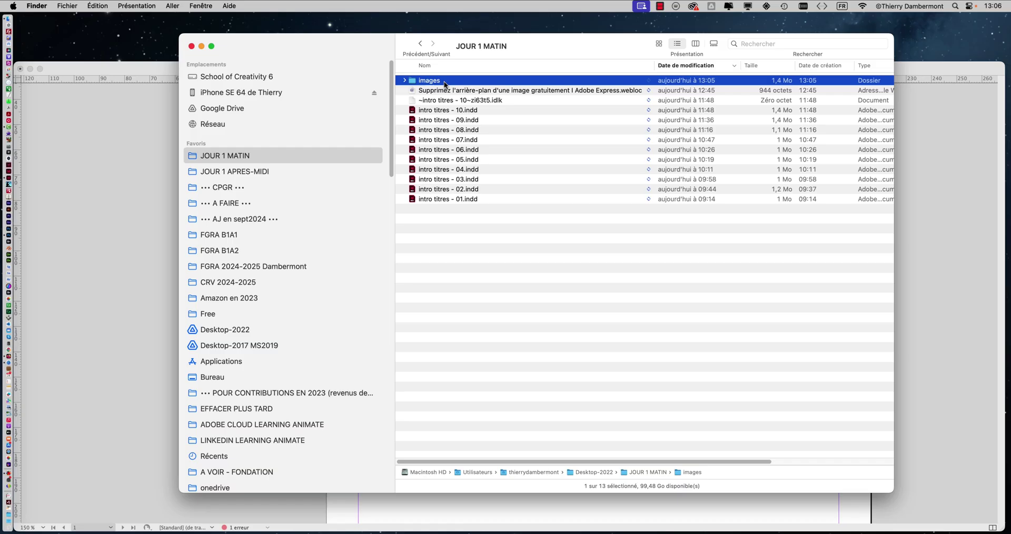
{"action": "key", "text": "super+Tab"}
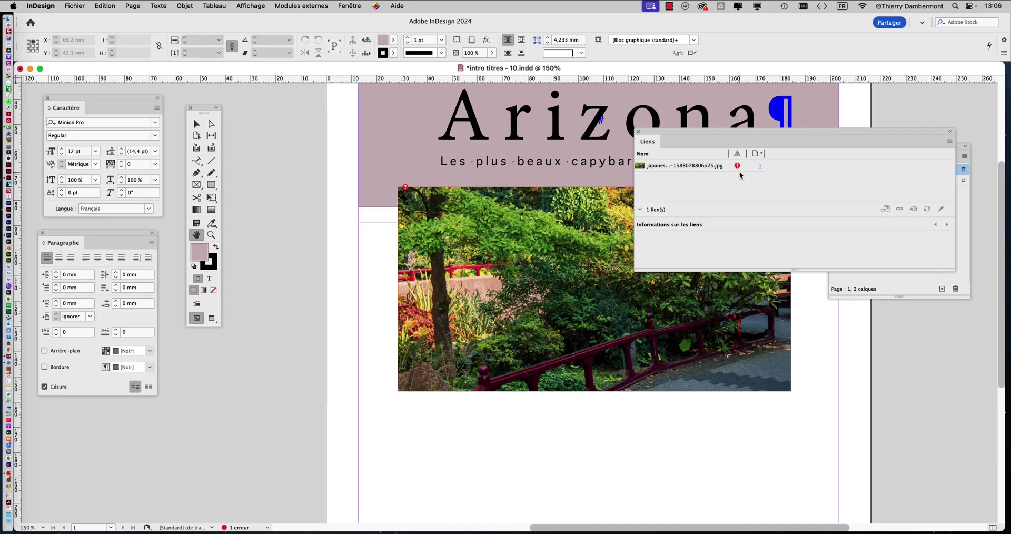
Step: Return to Finder and rename the images folder to "links"
{"action": "key", "text": "super+Tab"}
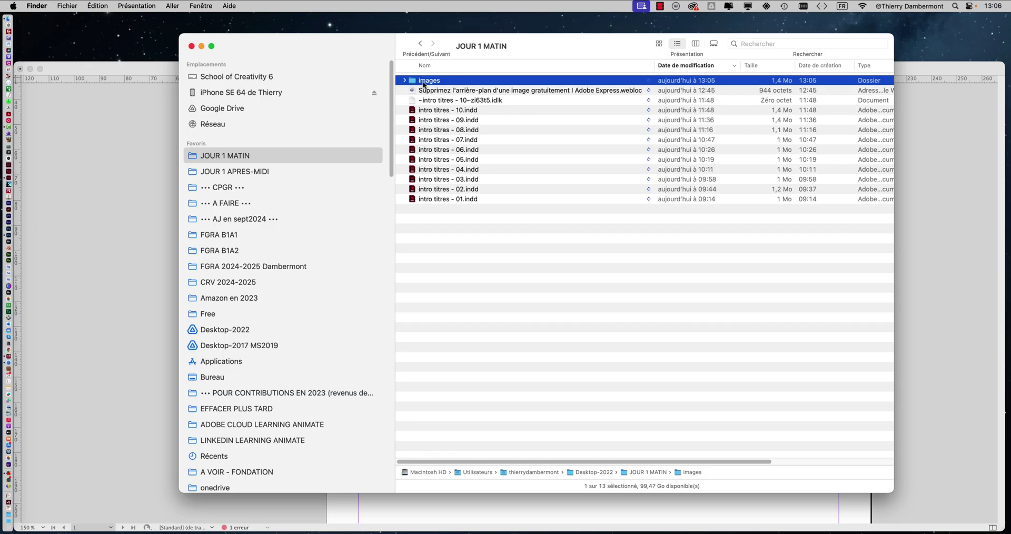
{"action": "left_click", "coordinate": [424, 82]}
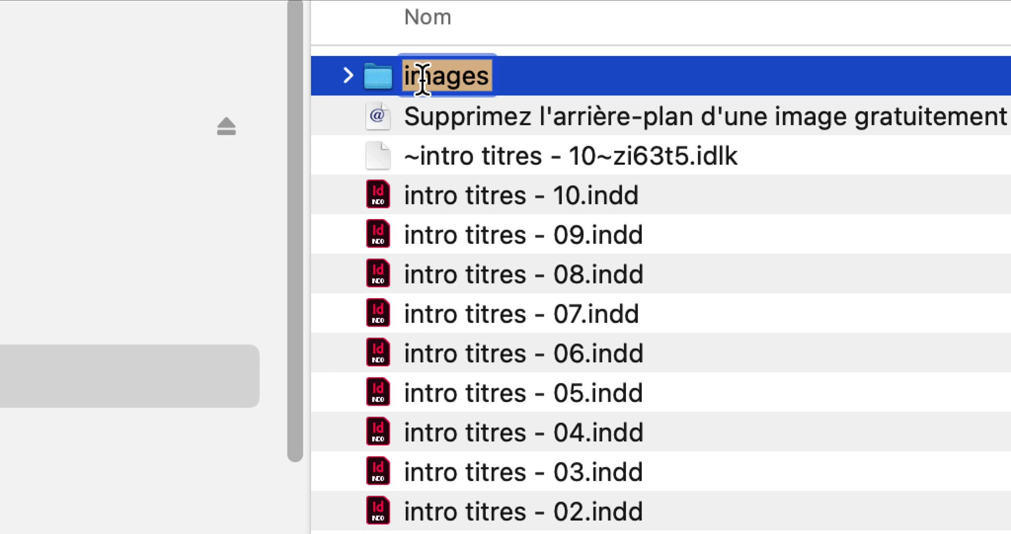
{"action": "type", "text": "li,nk"}
{"action": "key", "text": "BackSpace"}
{"action": "key", "text": "BackSpace"}
{"action": "key", "text": "BackSpace"}
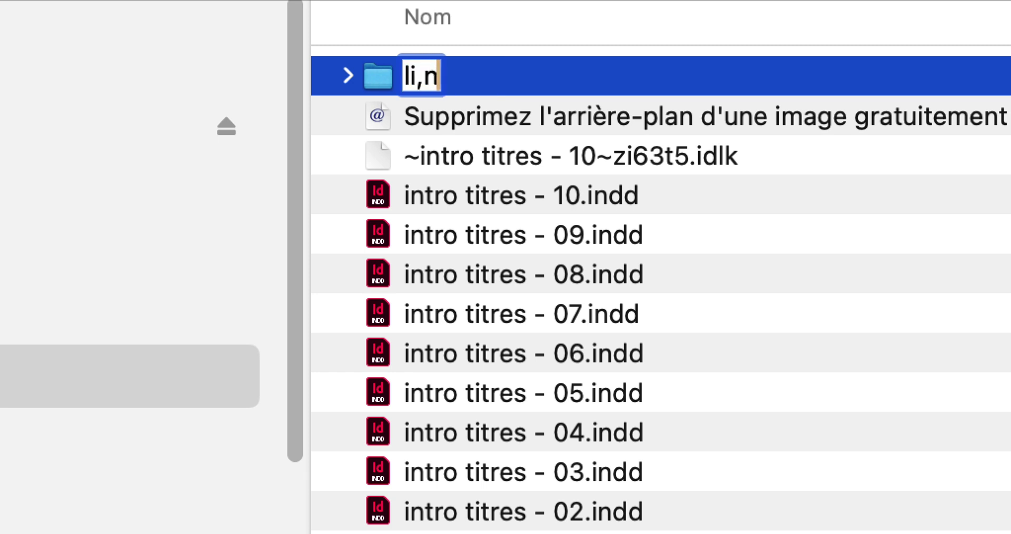
{"action": "type", "text": "nks"}
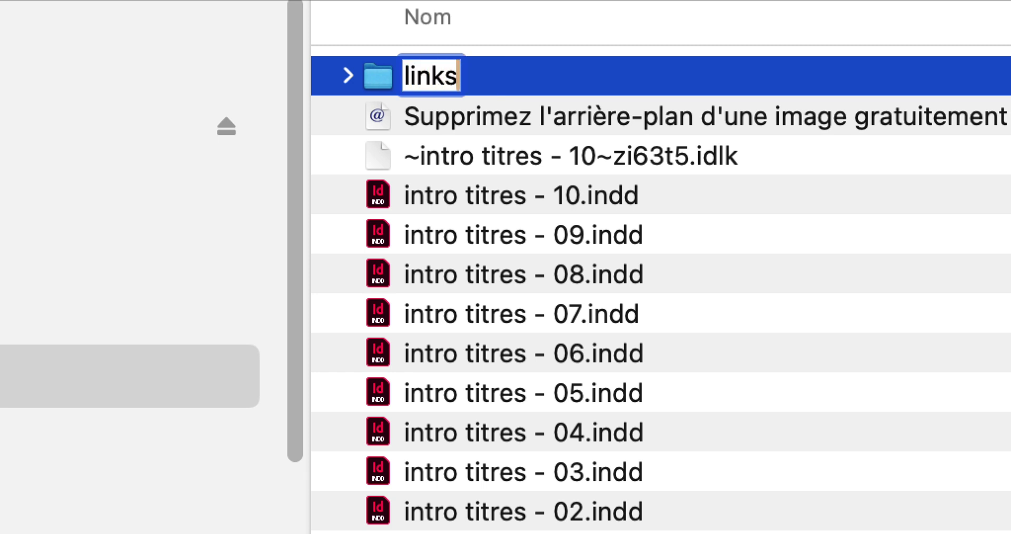
{"action": "key", "text": "Return"}
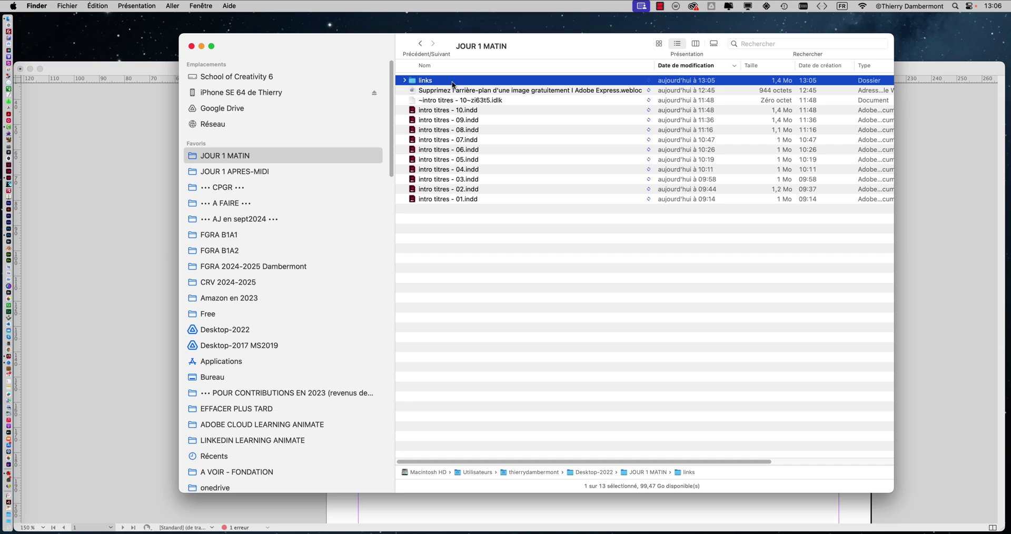
Step: Check the garden image's link status in InDesign against the links folder in Finder
{"action": "key", "text": "super+Tab"}
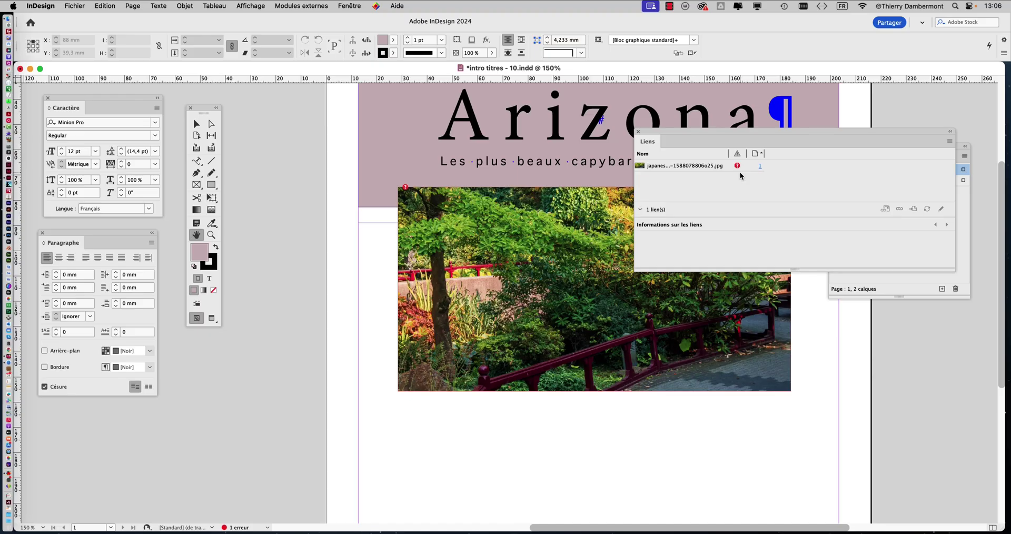
{"action": "key", "text": "super+Tab"}
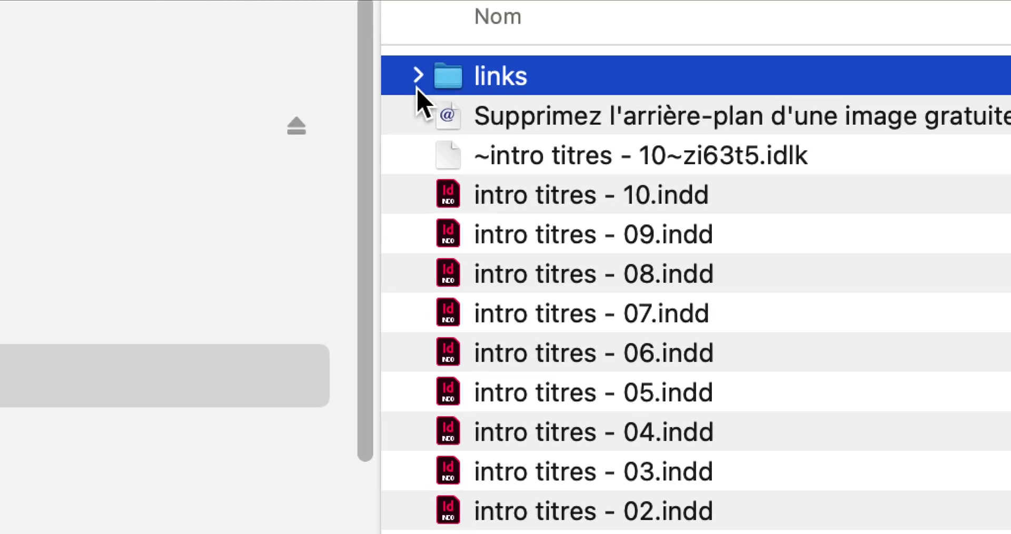
Step: Move the garden image out of the links folder back among the InDesign files and remove the emptied folder
{"action": "left_click", "coordinate": [403, 80]}
{"action": "left_click_drag", "start_coordinate": [465, 119], "coordinate": [727, 273]}
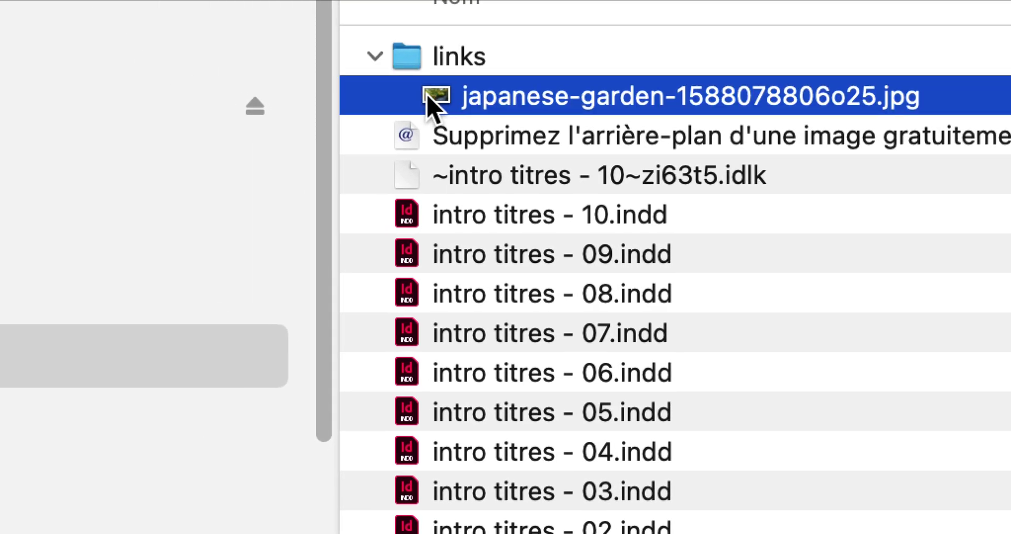
{"action": "left_click_drag", "start_coordinate": [483, 138], "coordinate": [409, 112]}
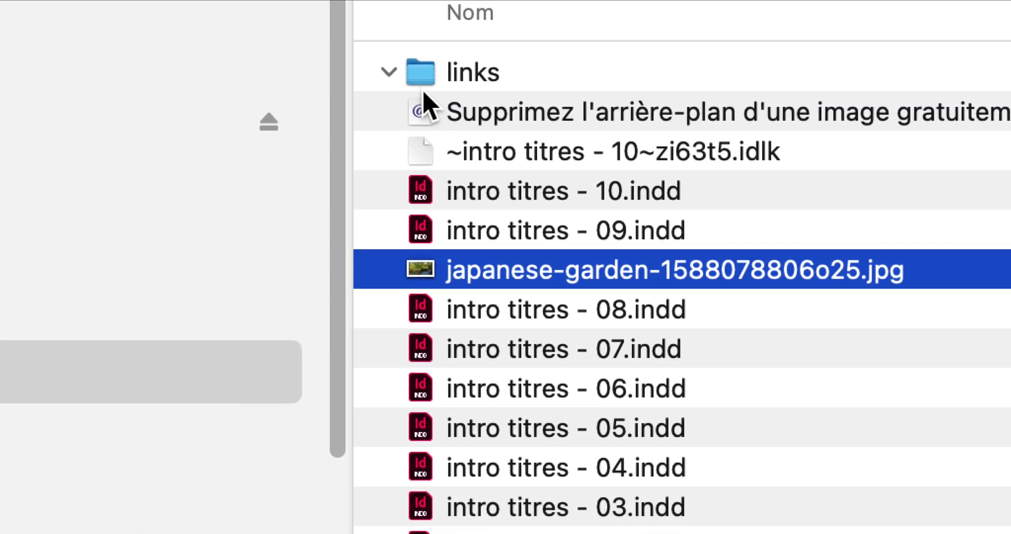
{"action": "left_click", "coordinate": [203, 1]}
{"action": "scroll", "coordinate": [422, 91], "scroll_direction": "down", "scroll_amount": 1}
{"action": "left_click", "coordinate": [422, 91]}
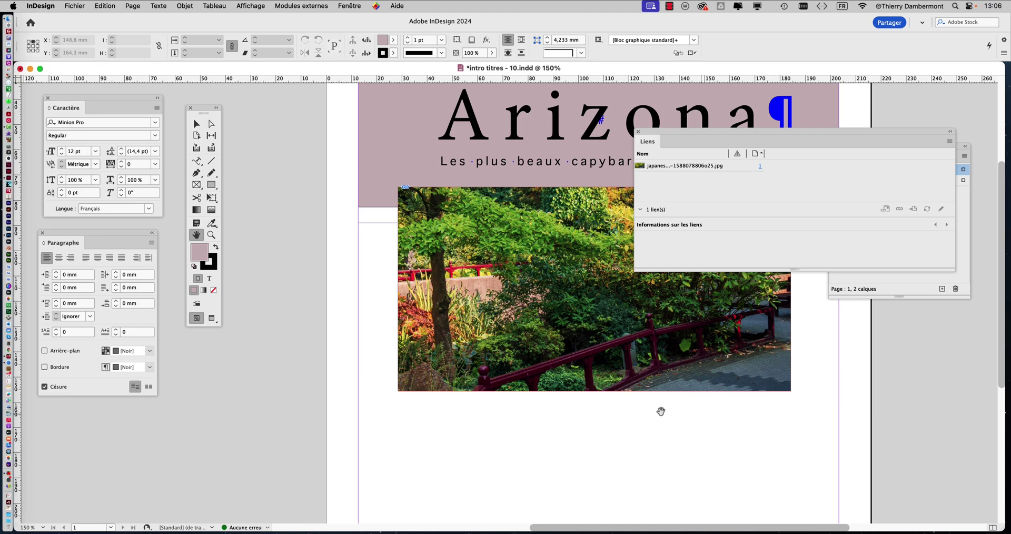
Step: Examine the garden image's pixels in the InDesign layout at magnifications up to 4000%
{"action": "scroll", "coordinate": [487, 386], "scroll_direction": "up", "scroll_amount": 3}
{"action": "scroll", "coordinate": [487, 386], "scroll_direction": "up", "scroll_amount": 4}
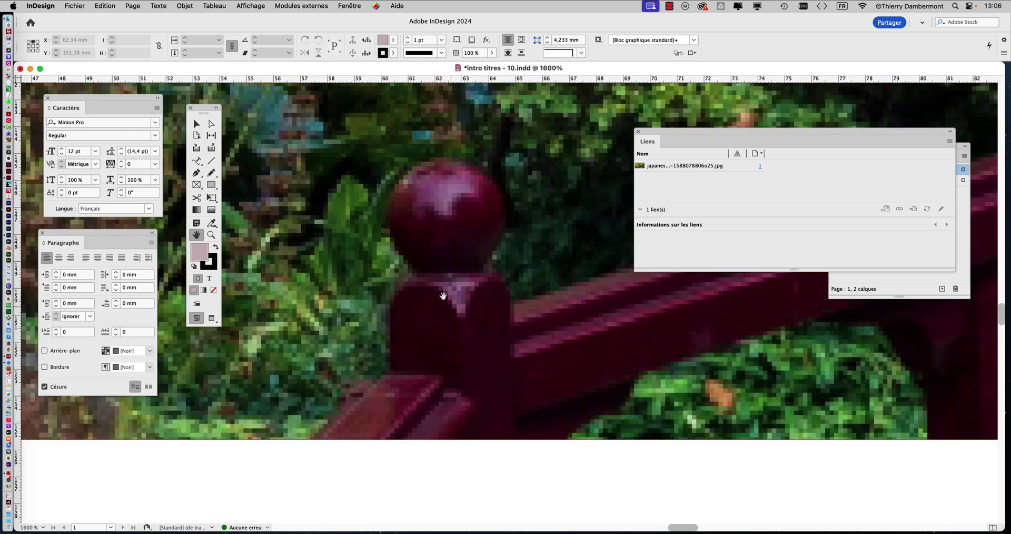
{"action": "scroll", "coordinate": [426, 262], "scroll_direction": "up", "scroll_amount": 3}
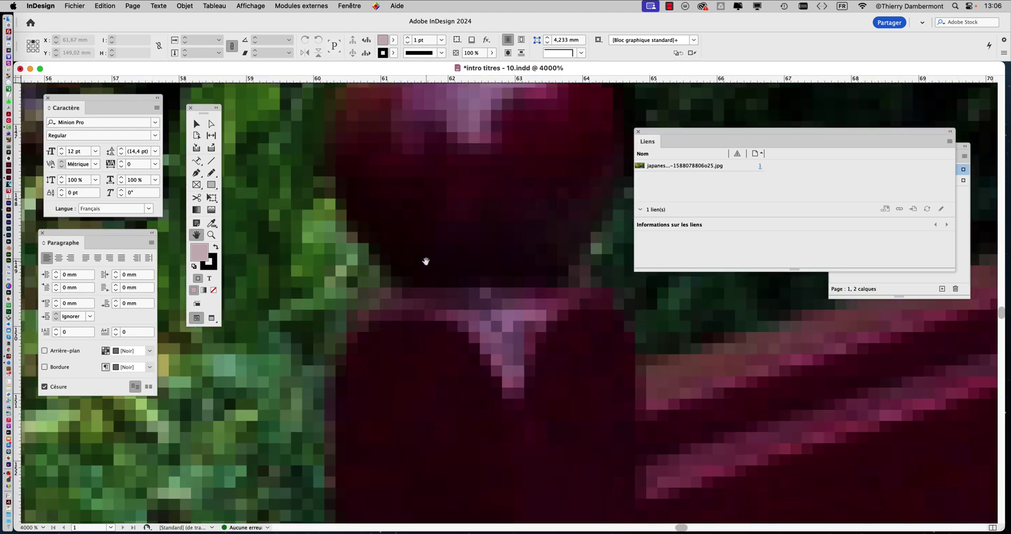
{"action": "scroll", "coordinate": [426, 262], "scroll_direction": "down", "scroll_amount": 1}
{"action": "scroll", "coordinate": [427, 262], "scroll_direction": "down", "scroll_amount": 5}
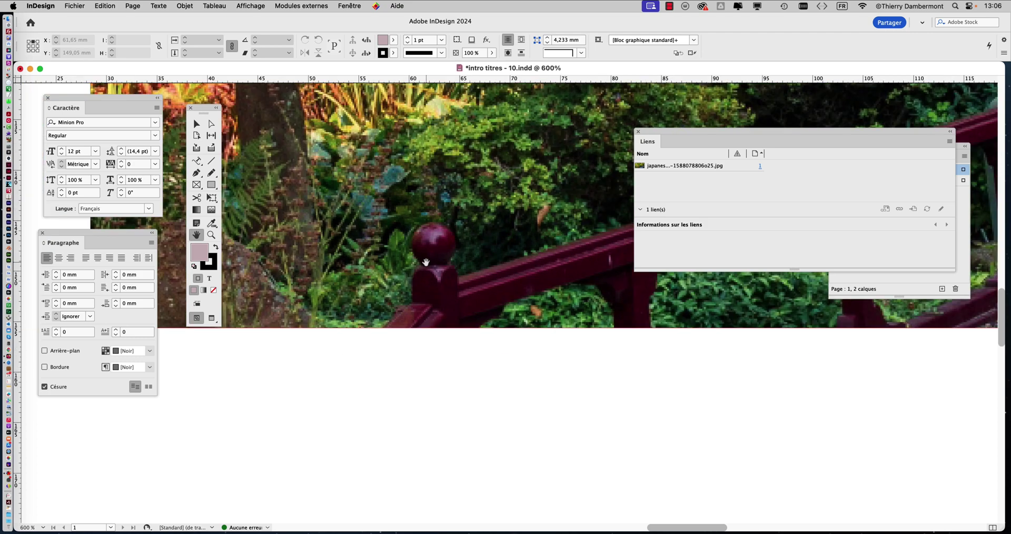
{"action": "scroll", "coordinate": [426, 261], "scroll_direction": "up", "scroll_amount": 3}
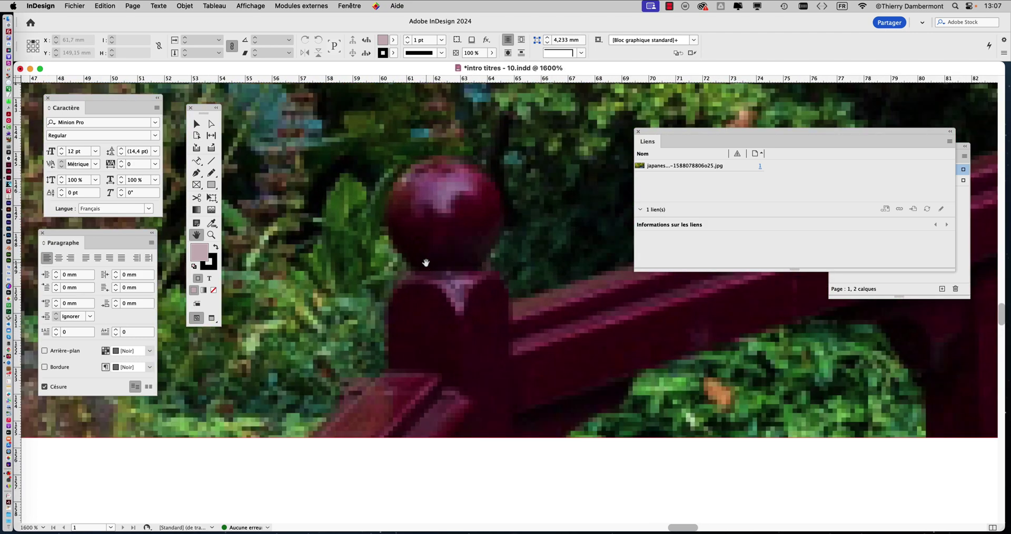
{"action": "scroll", "coordinate": [426, 262], "scroll_direction": "down", "scroll_amount": 2}
{"action": "scroll", "coordinate": [427, 261], "scroll_direction": "down", "scroll_amount": 1}
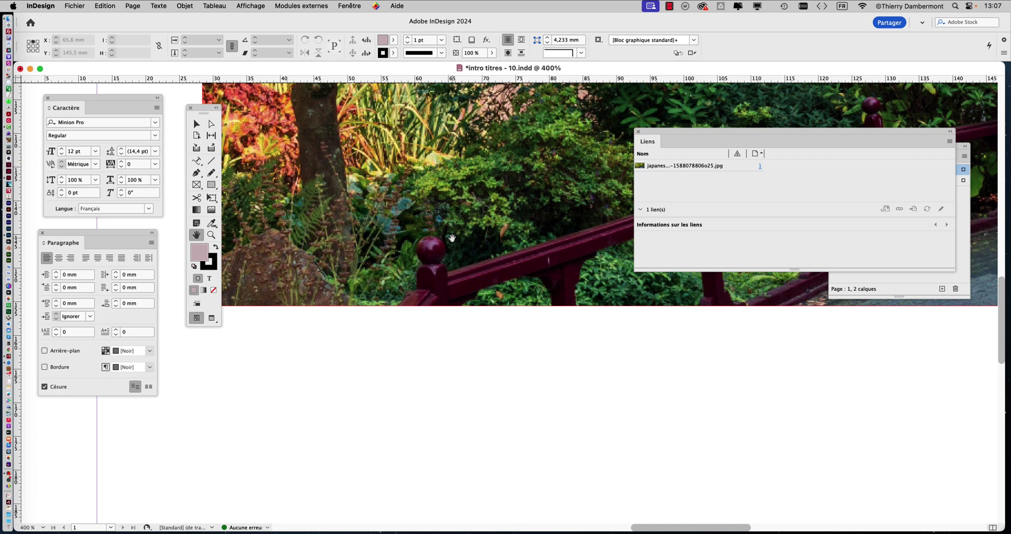
{"action": "scroll", "coordinate": [426, 262], "scroll_direction": "down", "scroll_amount": 5}
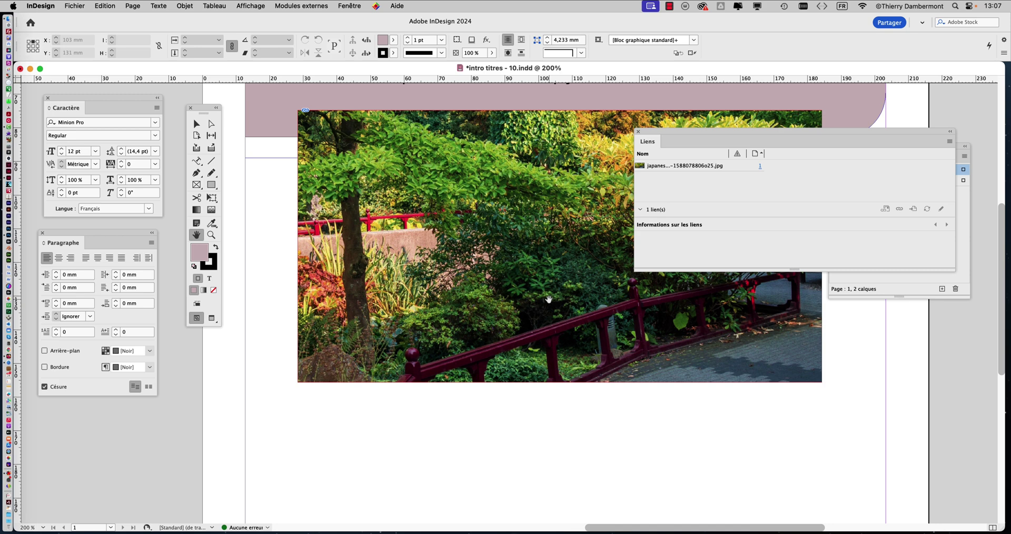
Step: Switch to Finder and display the JOUR 1 APRES-MIDI folder as a list
{"action": "key", "text": "super+Tab"}
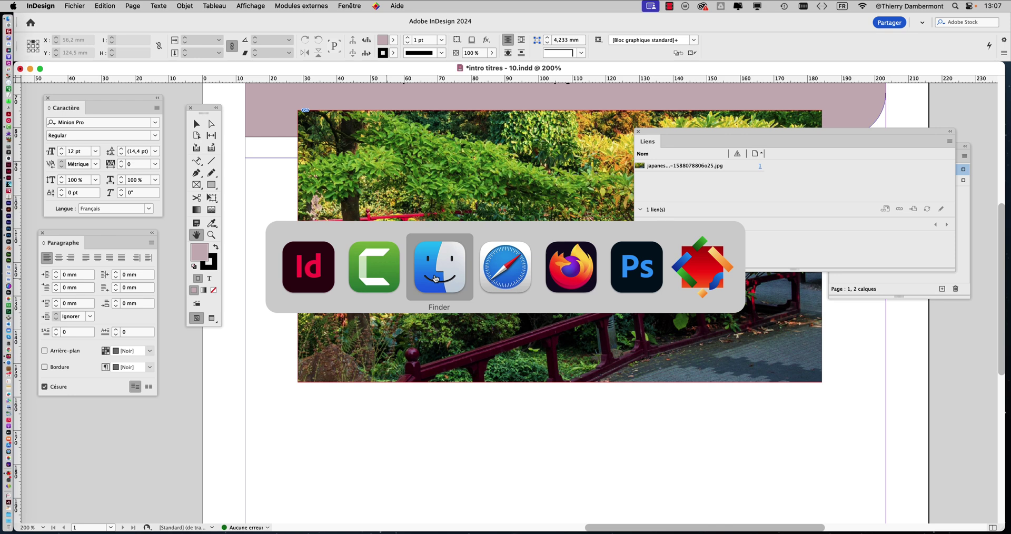
{"action": "left_click", "coordinate": [311, 279]}
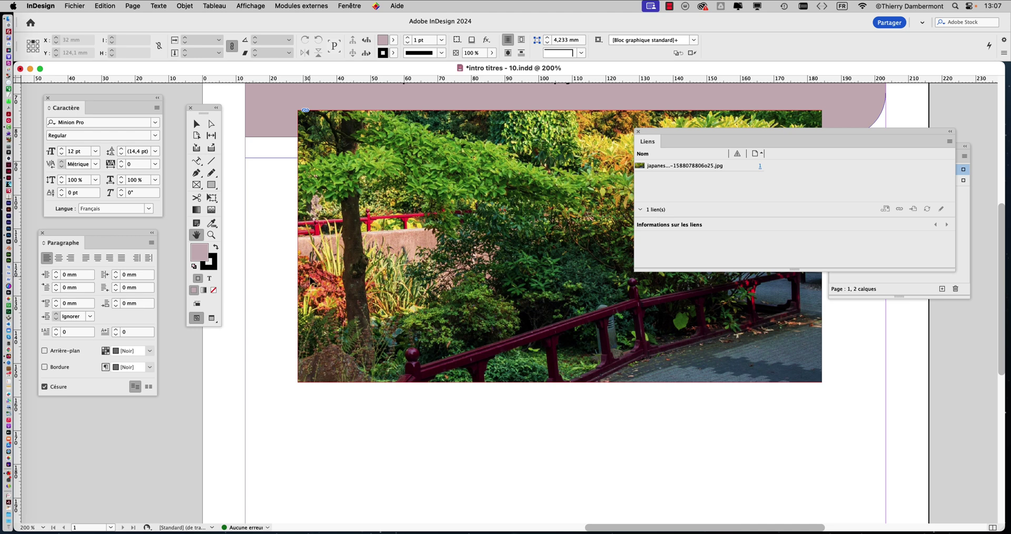
{"action": "key", "text": "super+Tab"}
{"action": "left_click", "coordinate": [440, 266]}
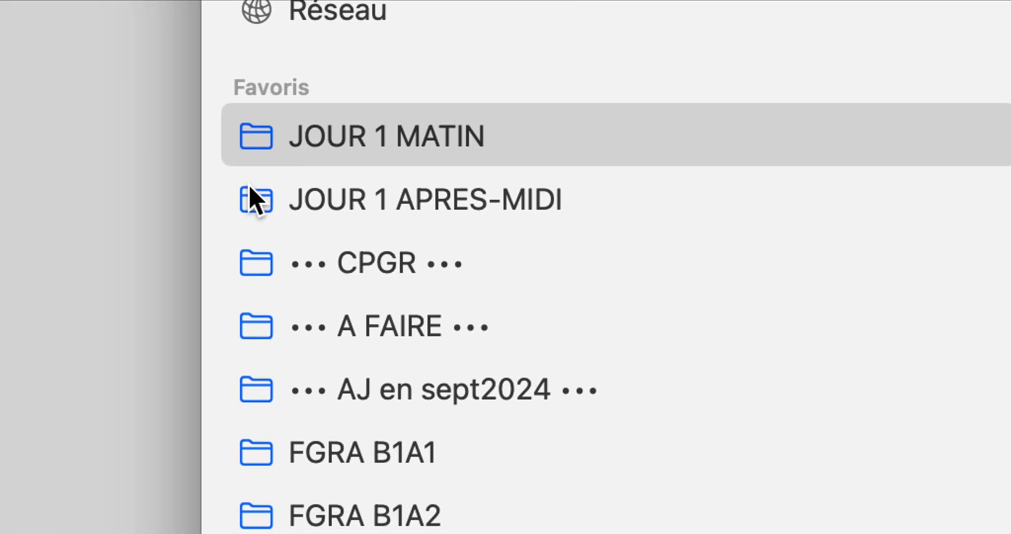
{"action": "left_click", "coordinate": [382, 210]}
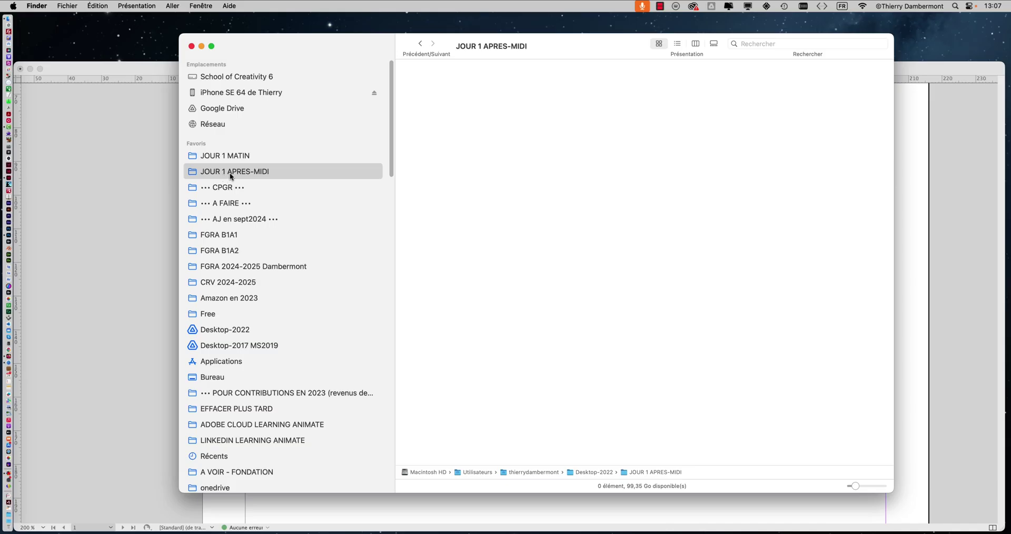
{"action": "left_click", "coordinate": [678, 44]}
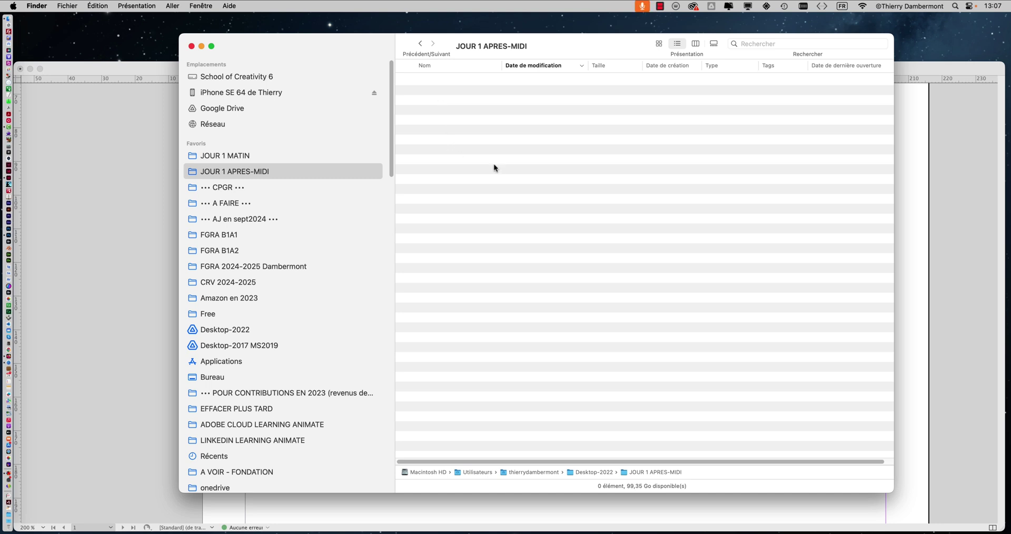
Step: Return to InDesign, start packaging (Assemblage) the intro titres - 10 document and save it
{"action": "left_click", "coordinate": [151, 70]}
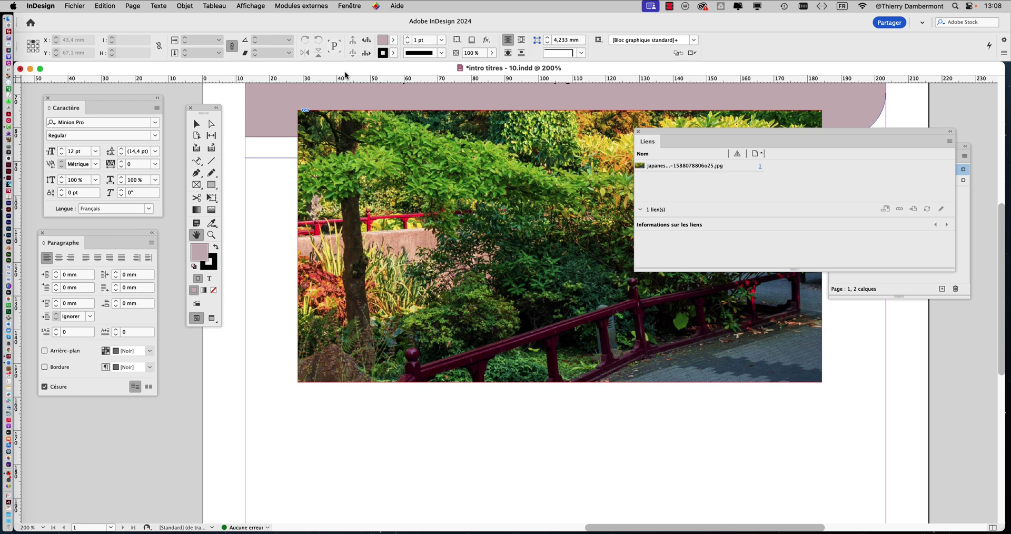
{"action": "left_click", "coordinate": [77, 6]}
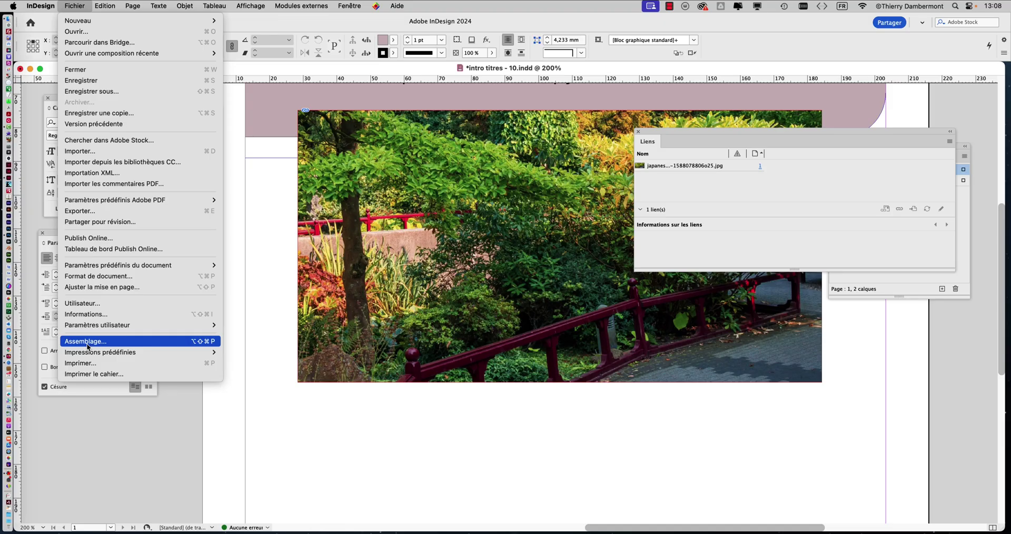
{"action": "left_click", "coordinate": [87, 342]}
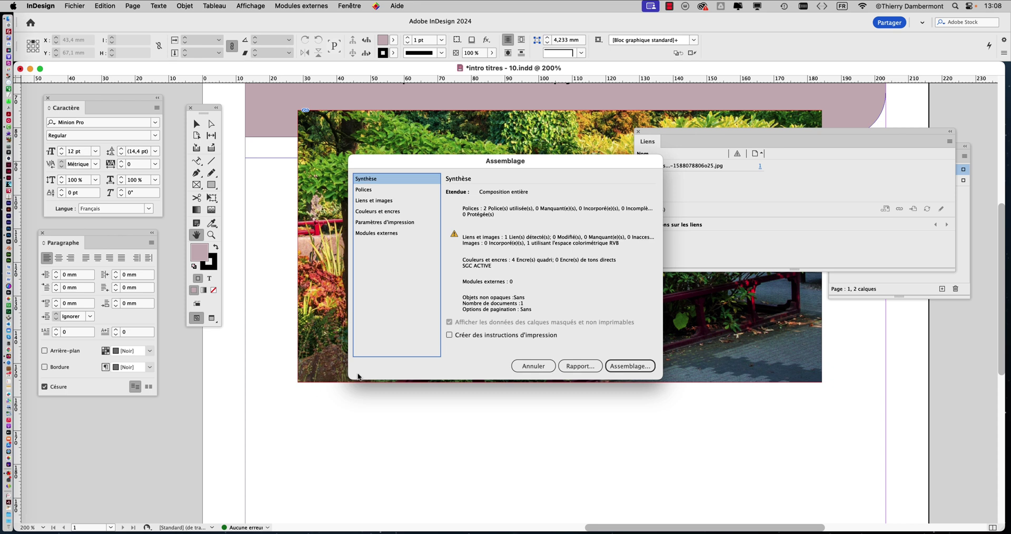
{"action": "left_click", "coordinate": [635, 367]}
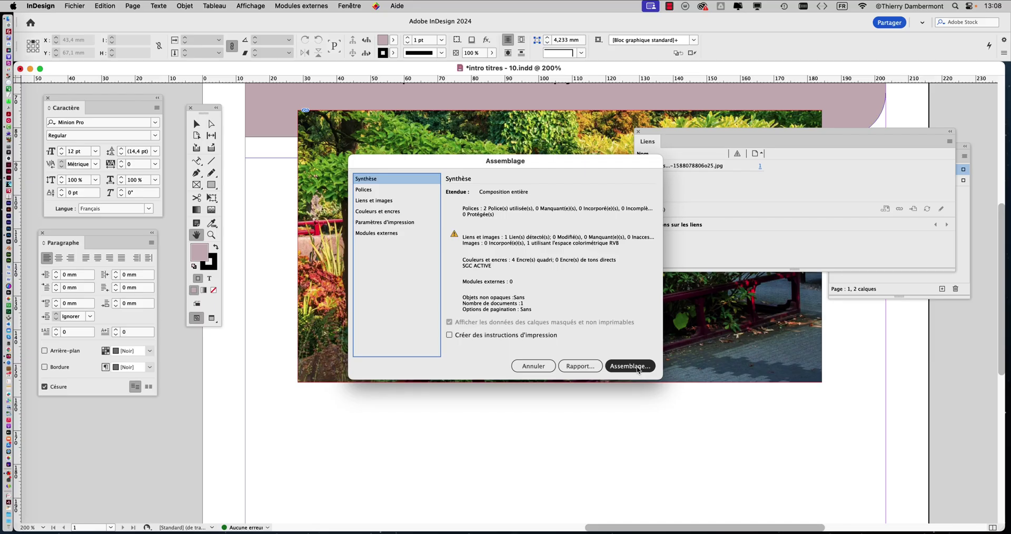
{"action": "left_click", "coordinate": [631, 366]}
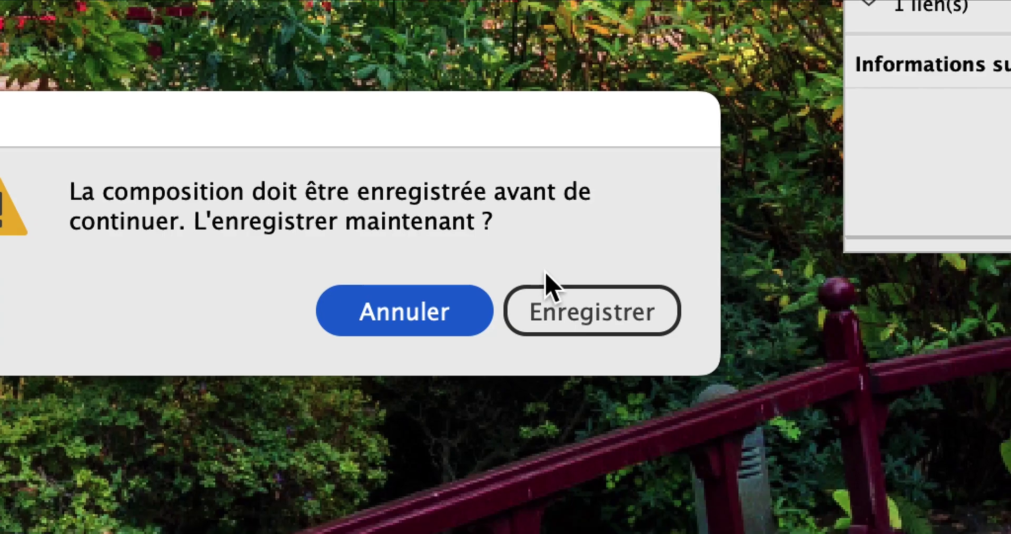
{"action": "left_click", "coordinate": [561, 288]}
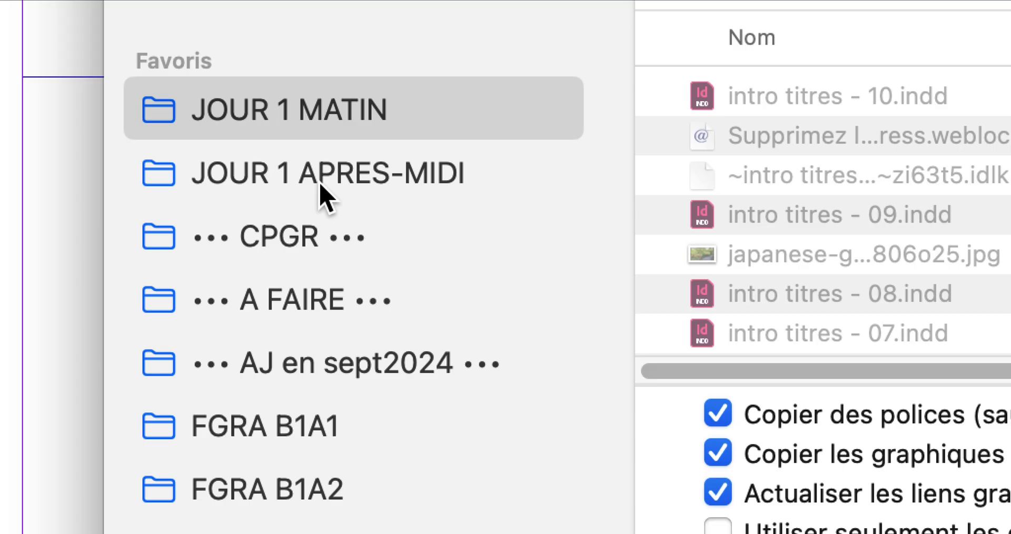
Step: Create the package Dossier intro titres - 10 in JOUR 1 APRES-MIDI with fonts, linked graphics, IDML and PDF/X-1a:2001, accepting the font licence notice
{"action": "left_click", "coordinate": [325, 196]}
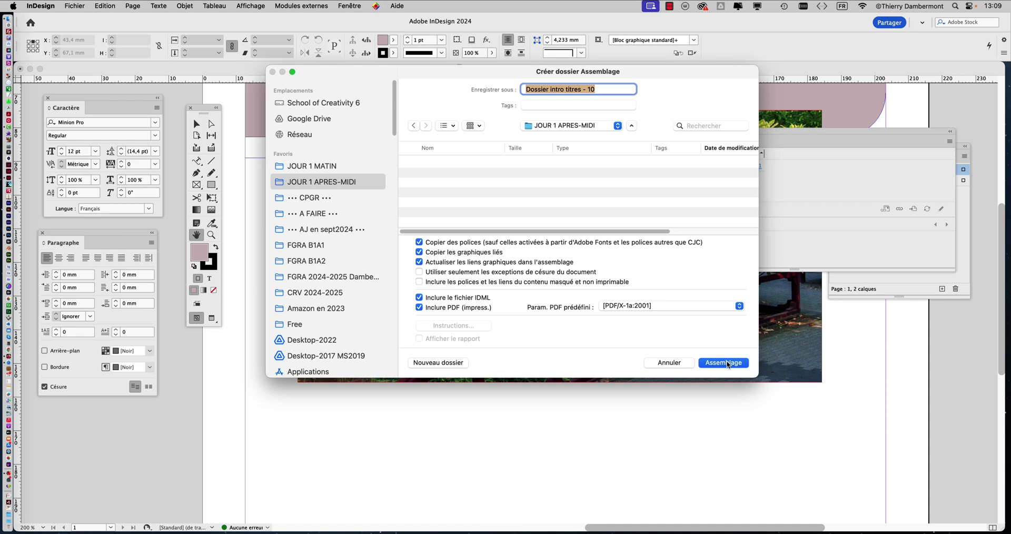
{"action": "left_click", "coordinate": [725, 363]}
{"action": "left_click_drag", "start_coordinate": [543, 203], "coordinate": [439, 176]}
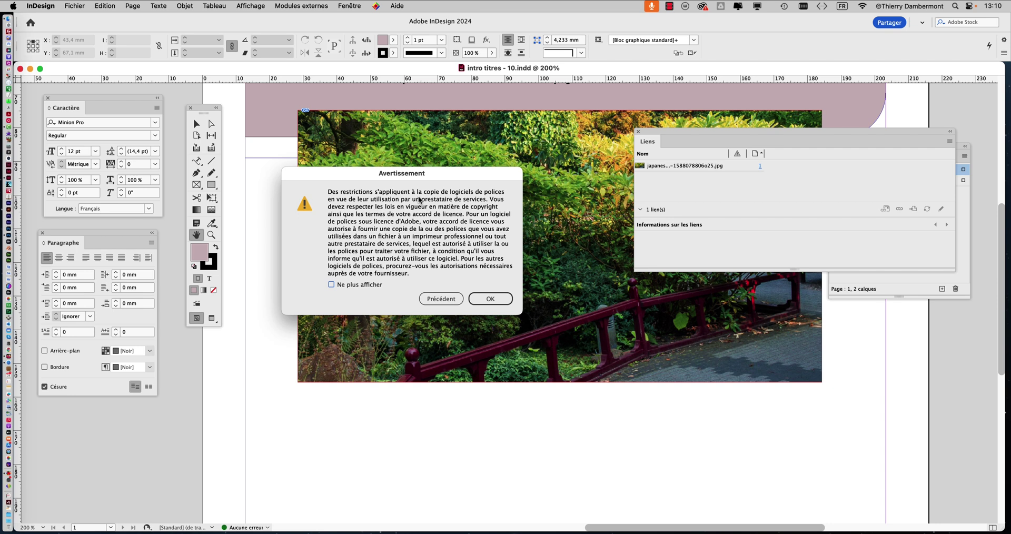
{"action": "left_click", "coordinate": [489, 304]}
{"action": "left_click", "coordinate": [489, 304]}
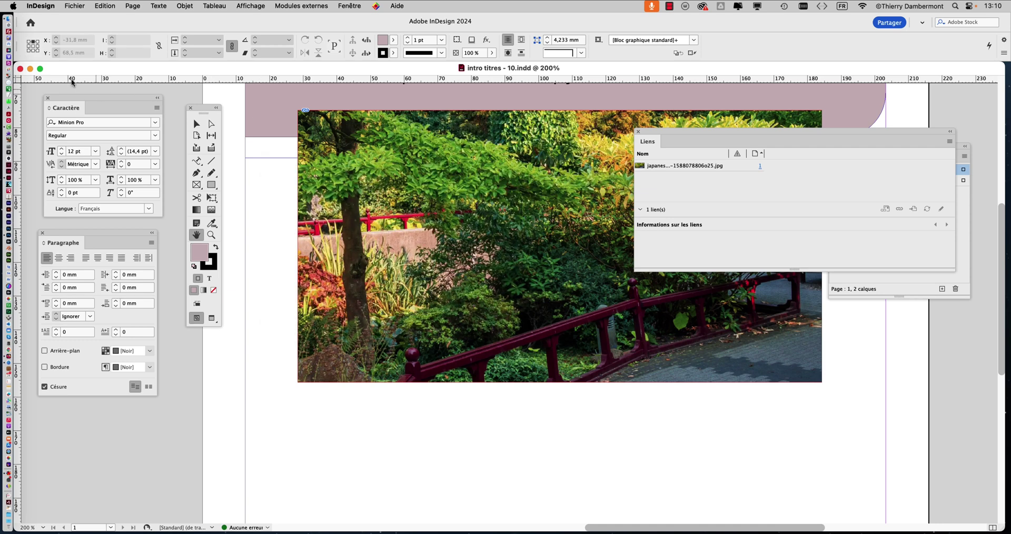
Step: Close the document, widen Finder's name column and select the Dossier intro titres - 10 folder
{"action": "left_click", "coordinate": [20, 69]}
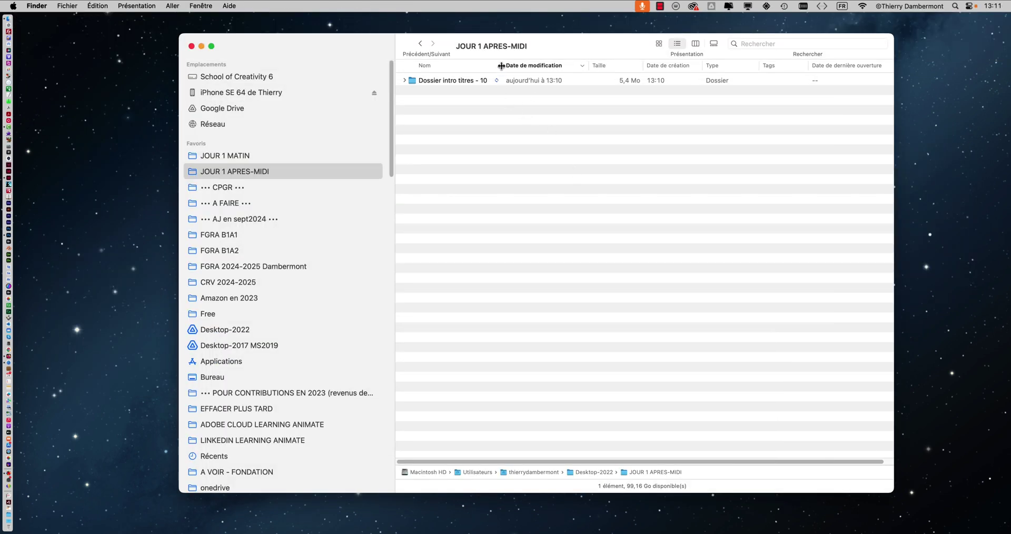
{"action": "left_click_drag", "start_coordinate": [501, 67], "coordinate": [624, 82]}
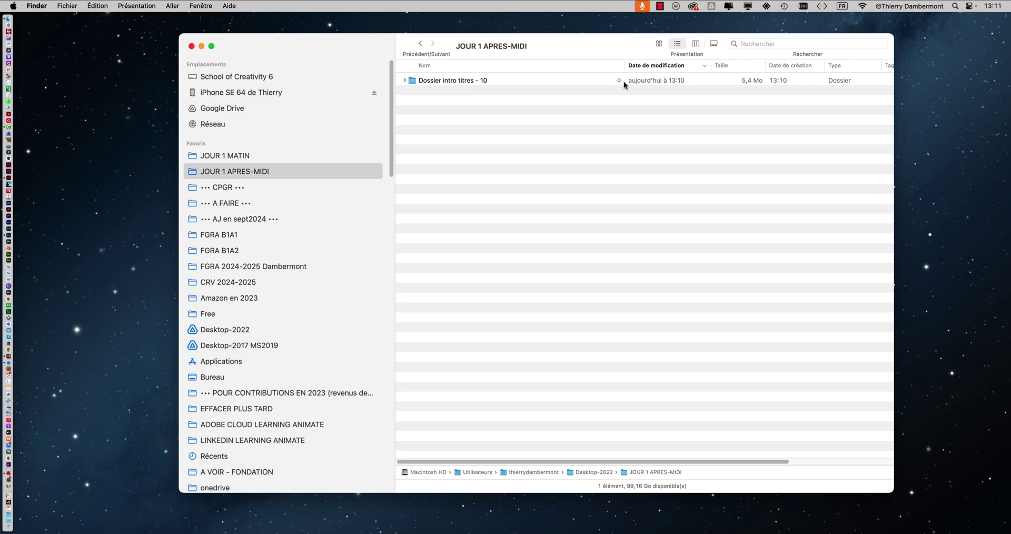
{"action": "left_click", "coordinate": [412, 81]}
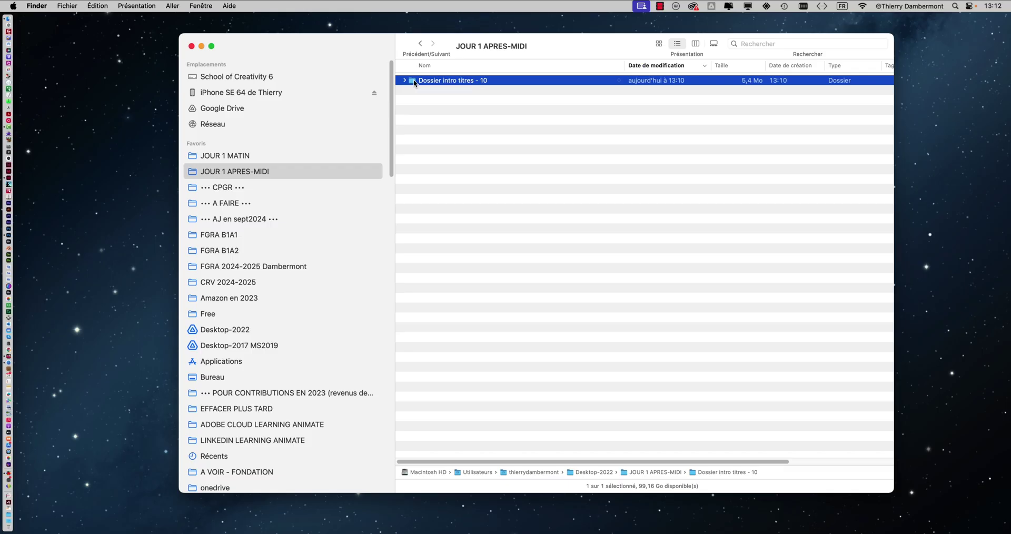
{"action": "key", "text": "super+Tab"}
{"action": "key", "text": "super+Tab"}
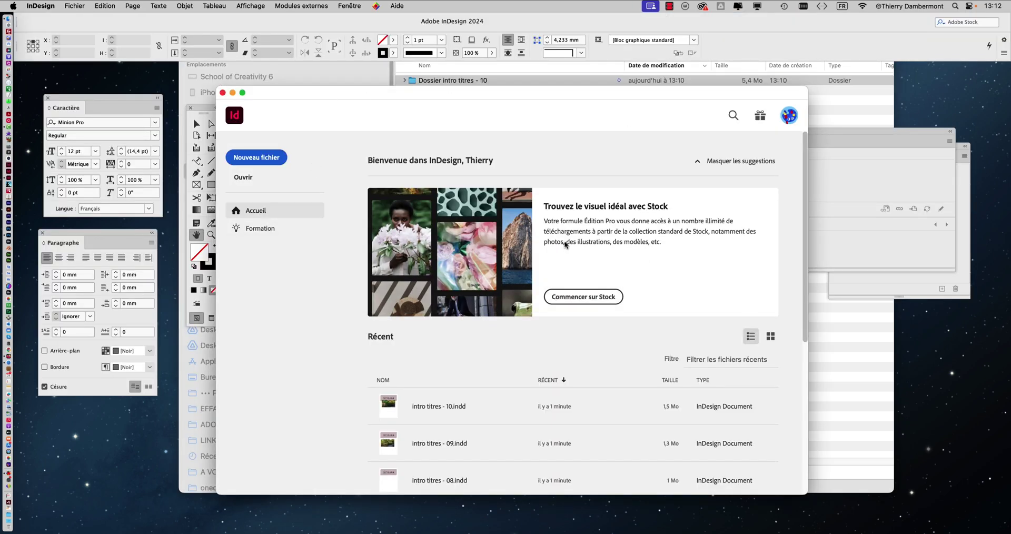
{"action": "key", "text": "super+Tab"}
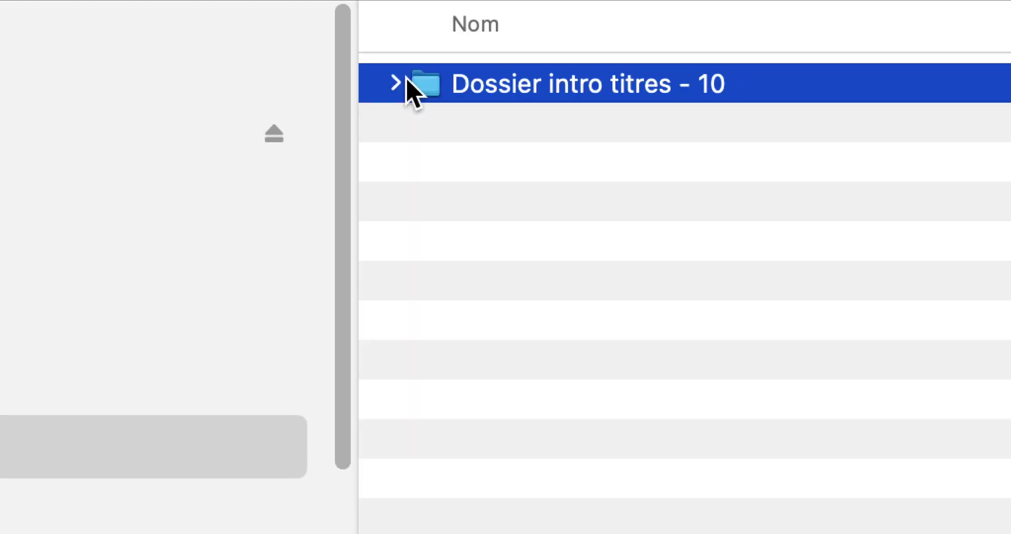
Step: Expand the Dossier intro titres - 10 package and examine the image file in its Links folder
{"action": "left_click", "coordinate": [400, 83]}
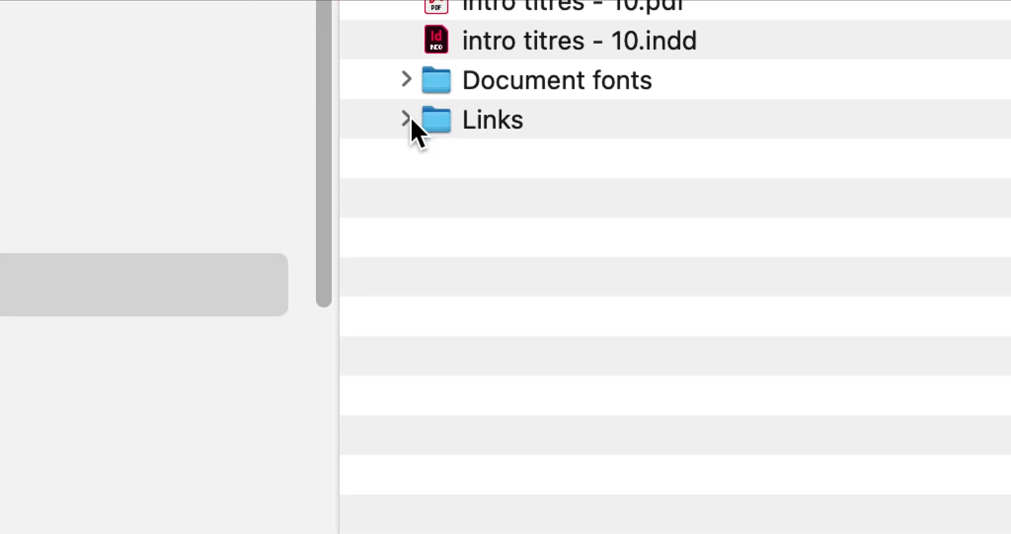
{"action": "left_click", "coordinate": [407, 120]}
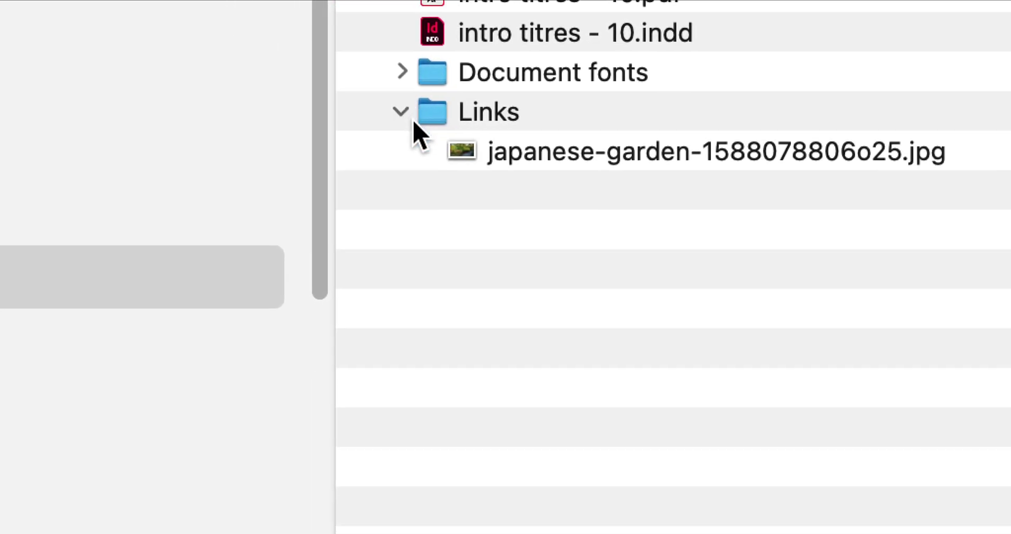
{"action": "left_click", "coordinate": [663, 160]}
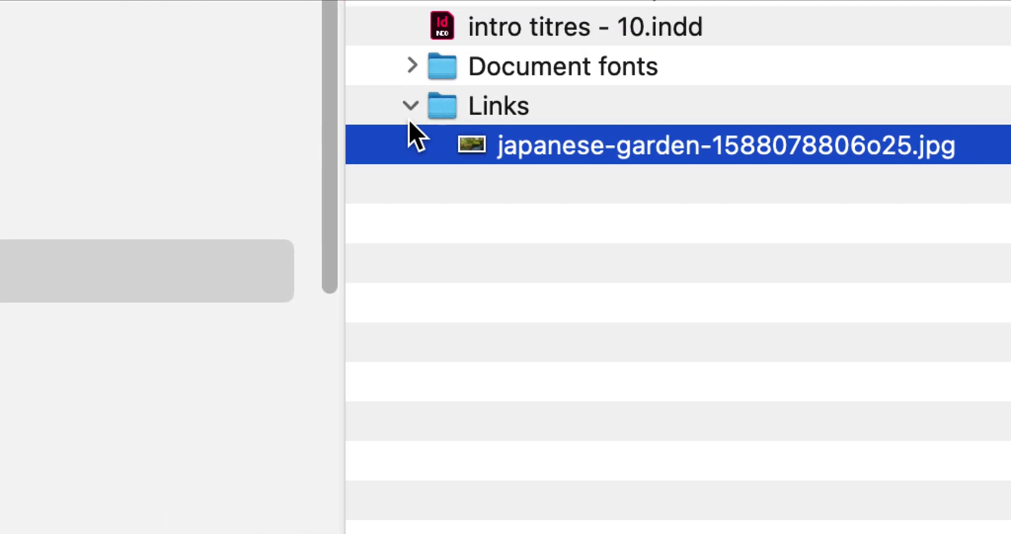
{"action": "left_click", "coordinate": [411, 117]}
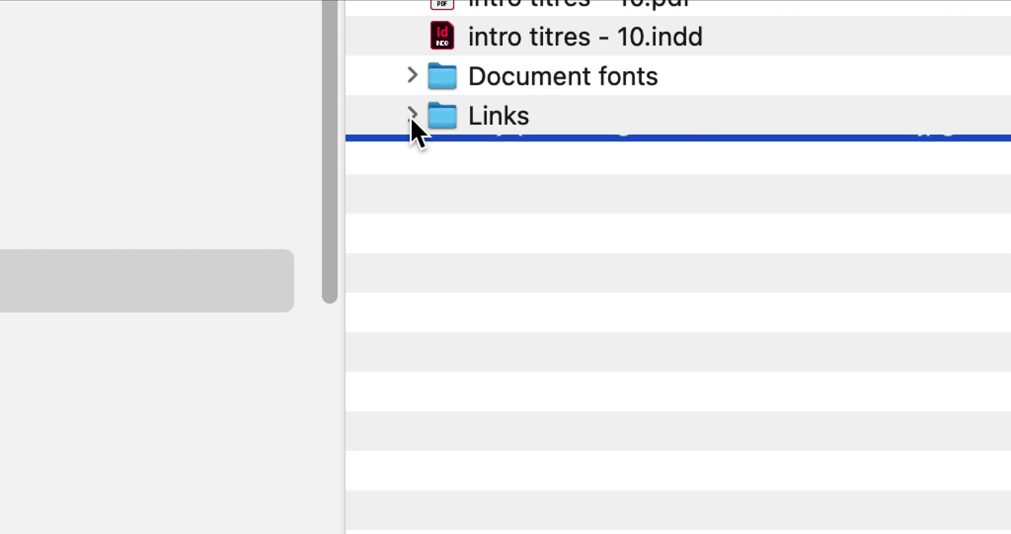
{"action": "left_click", "coordinate": [411, 117]}
{"action": "left_click", "coordinate": [476, 152]}
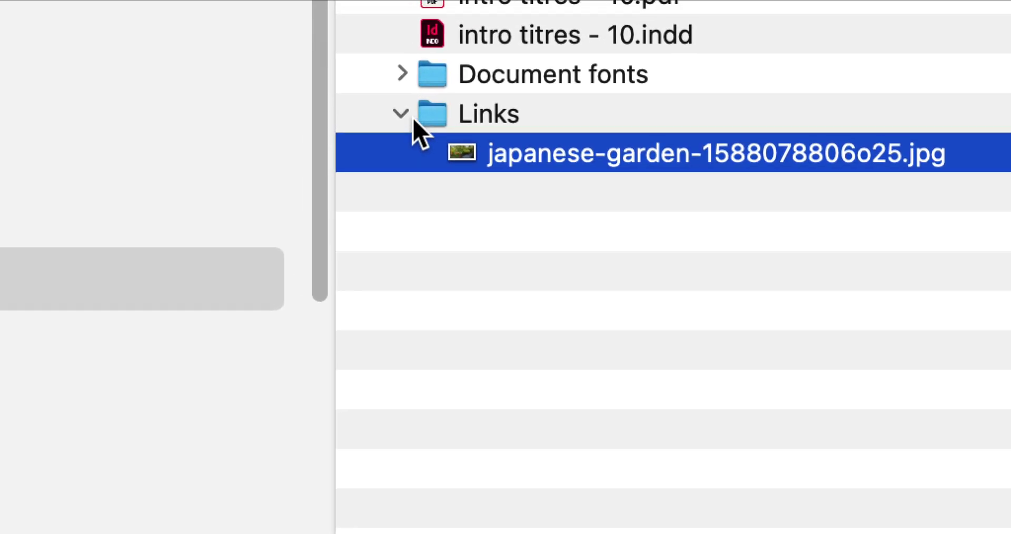
Step: Collapse the Links folder and examine the font files in the package's Document fonts folder
{"action": "left_click", "coordinate": [359, 94]}
{"action": "left_click", "coordinate": [361, 54]}
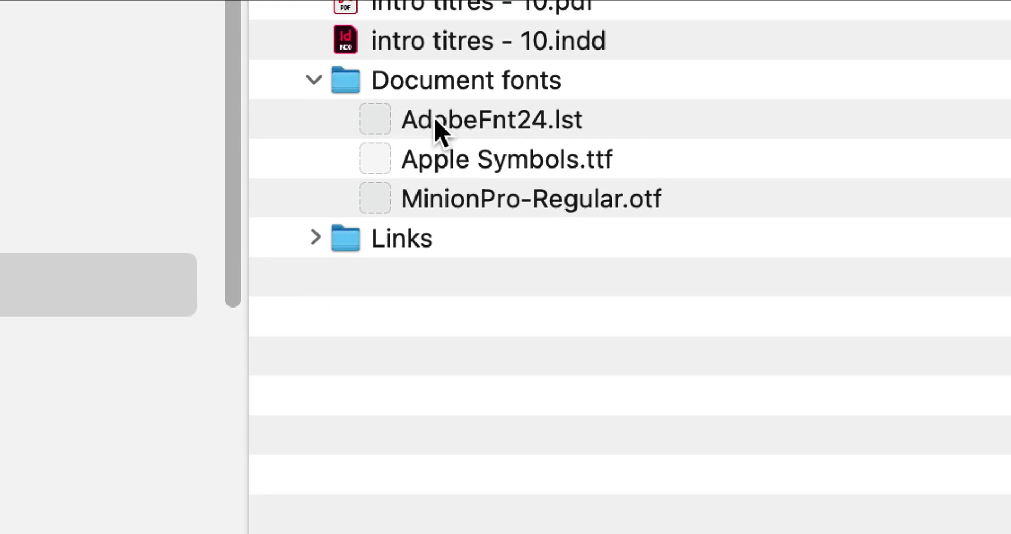
{"action": "left_click", "coordinate": [530, 157]}
{"action": "left_click", "coordinate": [529, 182]}
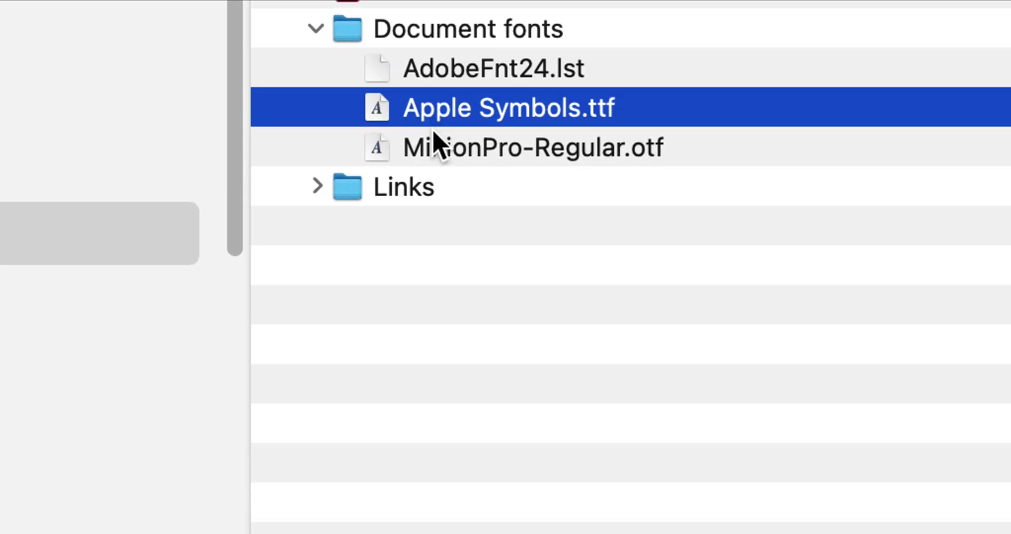
Step: Select MinionPro-Regular.otf and collapse the package's Document fonts folder
{"action": "left_click", "coordinate": [435, 136]}
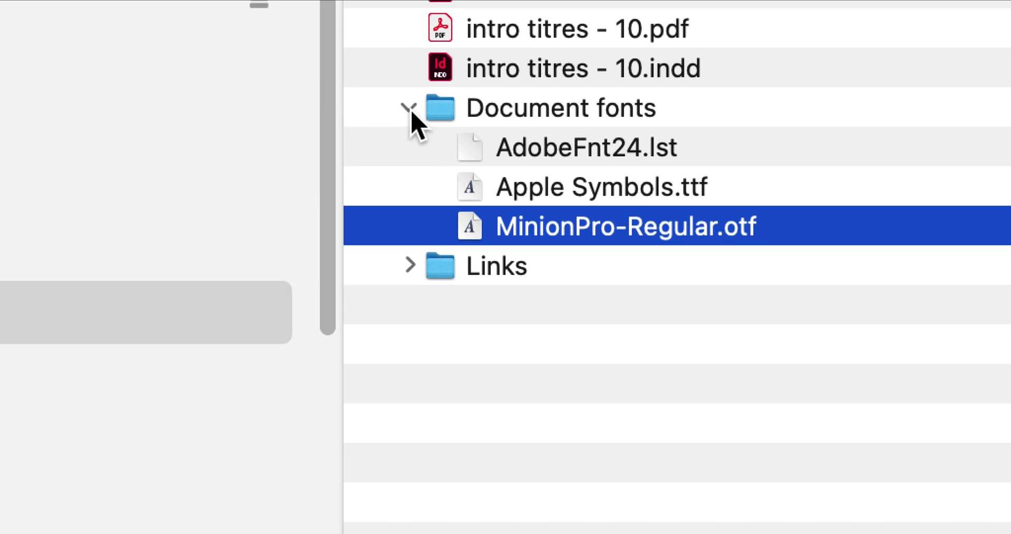
{"action": "left_click", "coordinate": [409, 109]}
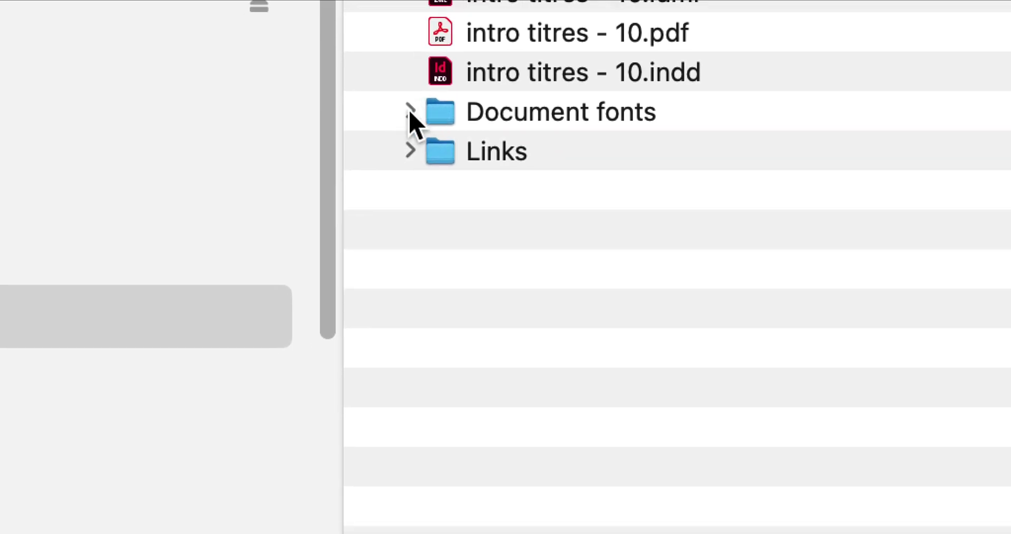
{"action": "left_click", "coordinate": [409, 109]}
{"action": "left_click", "coordinate": [409, 109]}
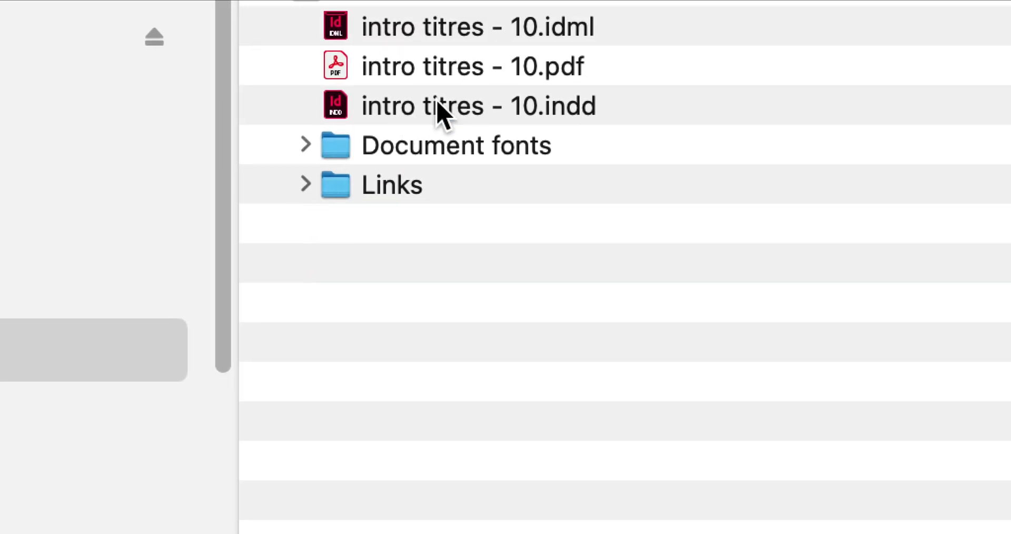
Step: Open the package's intro titres - 10.pdf in Acrobat, widen the window and fit the whole page in view at 66.7%
{"action": "left_click", "coordinate": [546, 69]}
{"action": "left_click", "coordinate": [542, 30]}
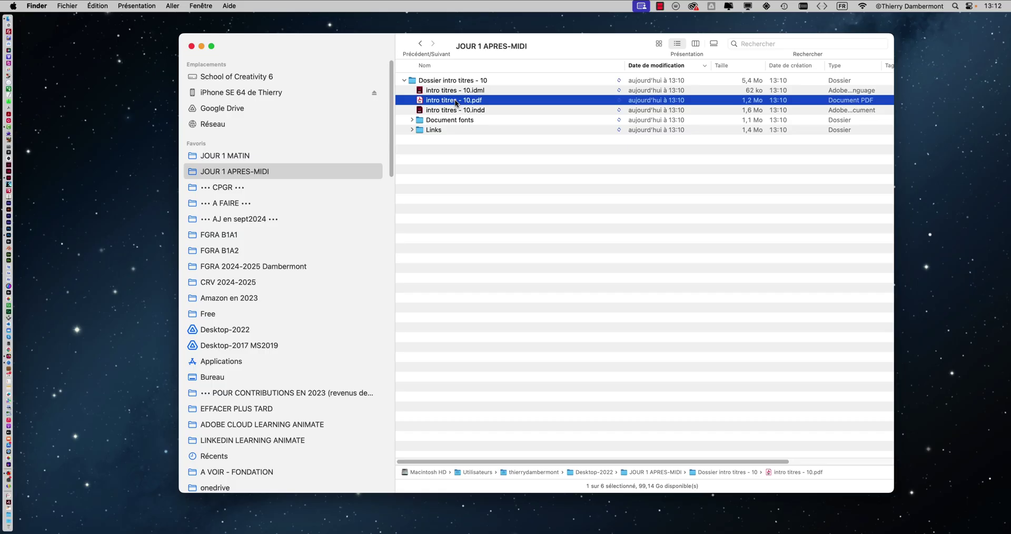
{"action": "double_click", "coordinate": [456, 100]}
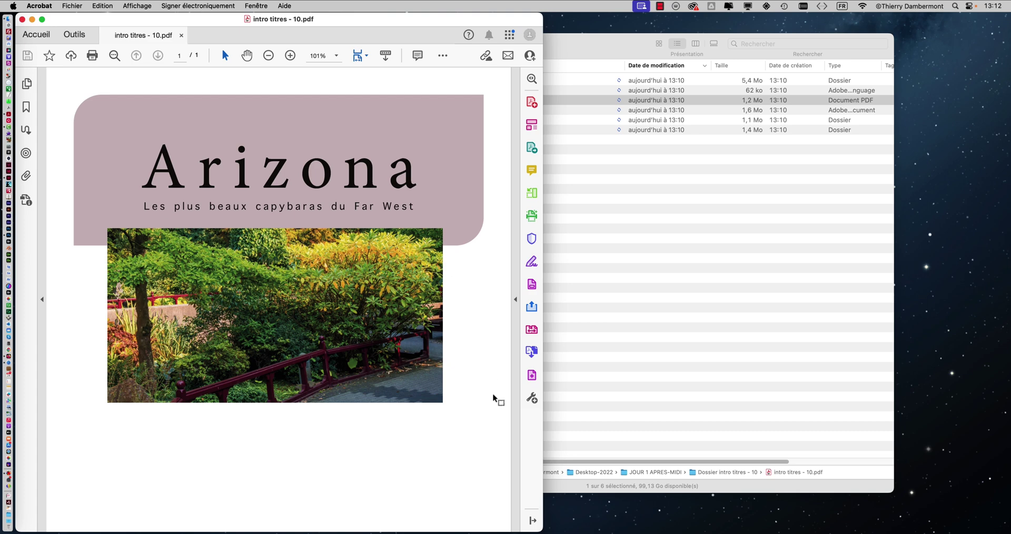
{"action": "left_click_drag", "start_coordinate": [538, 528], "coordinate": [864, 527]}
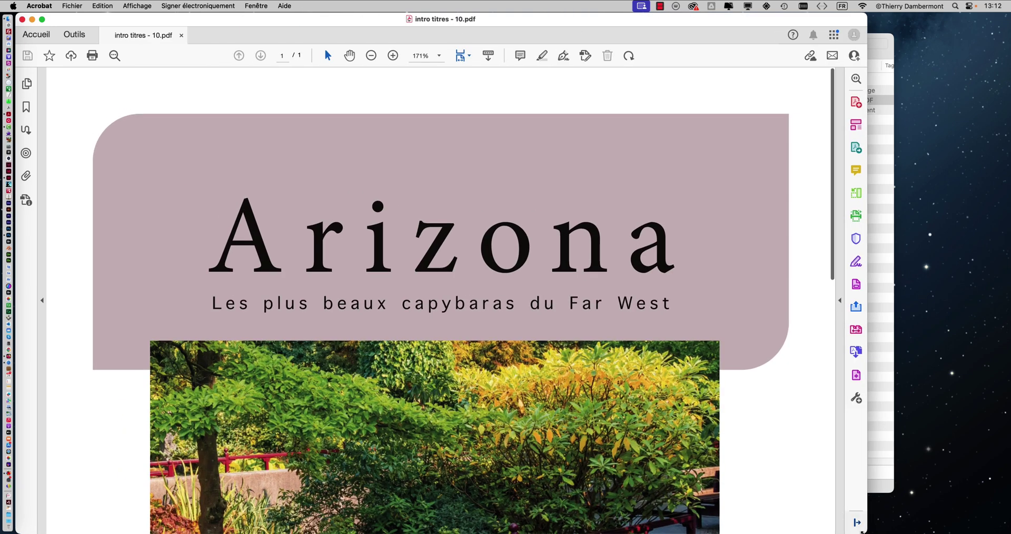
{"action": "left_click", "coordinate": [372, 57]}
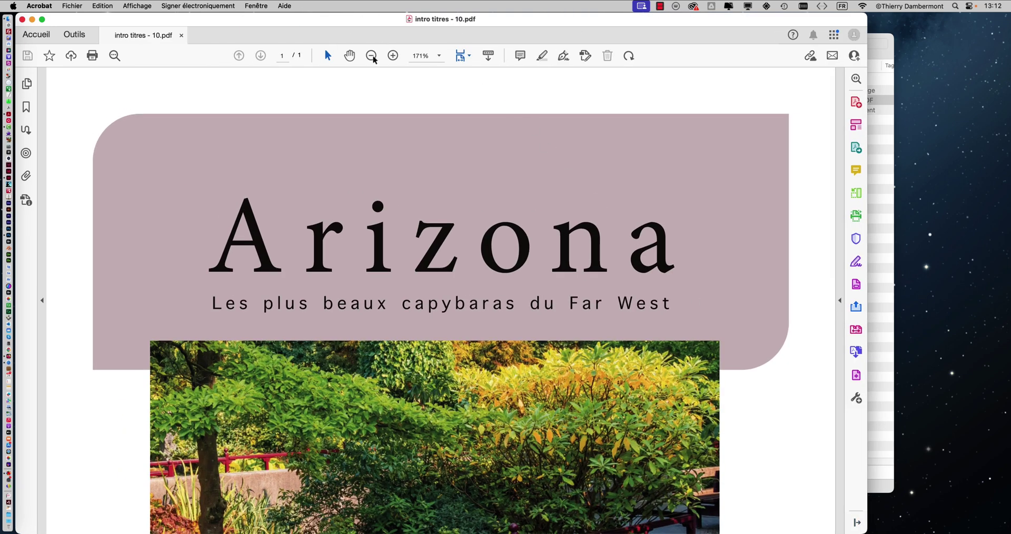
{"action": "left_click", "coordinate": [373, 57]}
{"action": "left_click", "coordinate": [373, 57]}
{"action": "left_click", "coordinate": [373, 56]}
{"action": "left_click", "coordinate": [371, 56]}
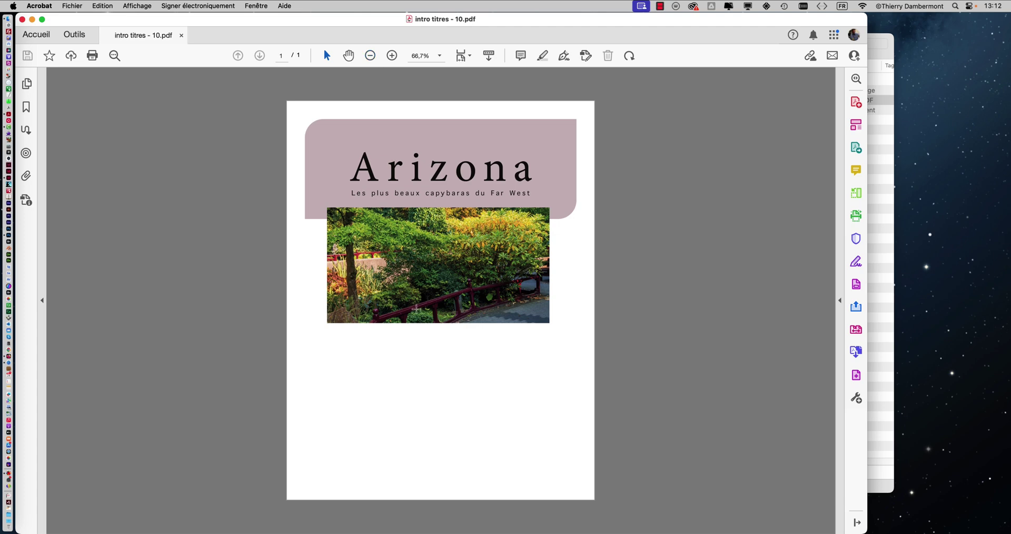
Step: Inspect the garden image's detail in the PDF at up to 800% magnification and return to the full-page view
{"action": "scroll", "coordinate": [379, 322], "scroll_direction": "up", "scroll_amount": 10}
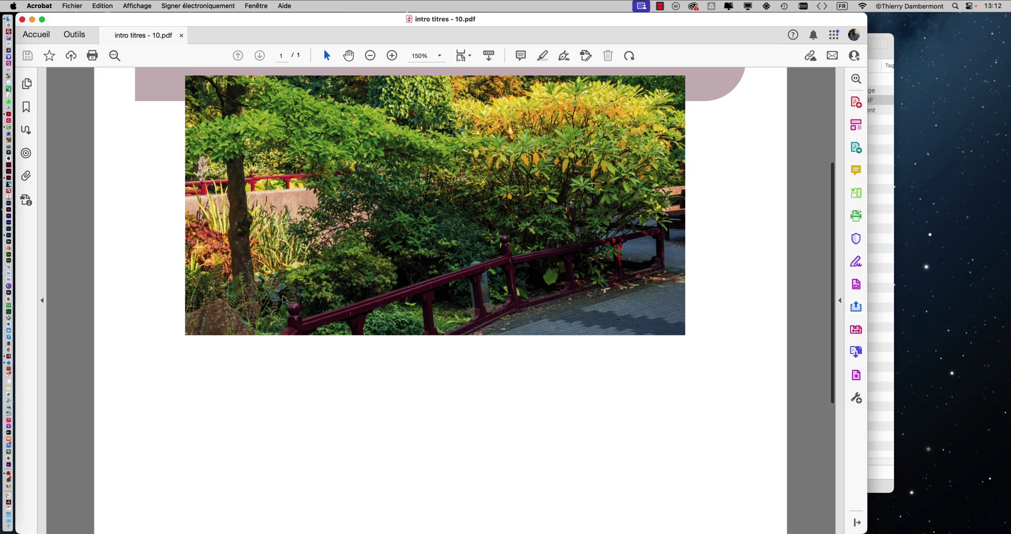
{"action": "scroll", "coordinate": [263, 334], "scroll_direction": "up", "scroll_amount": 5}
{"action": "scroll", "coordinate": [244, 326], "scroll_direction": "down", "scroll_amount": 3}
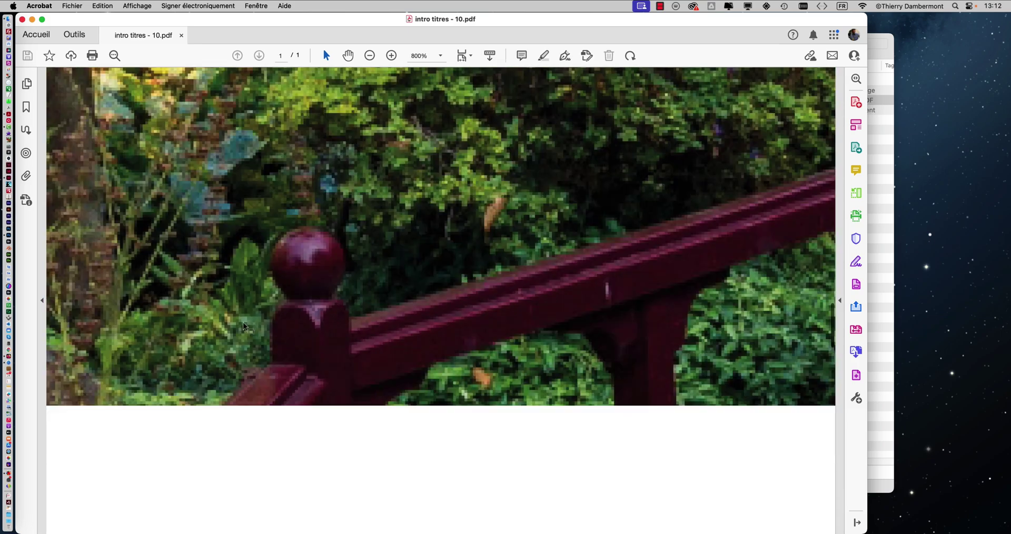
{"action": "scroll", "coordinate": [244, 326], "scroll_direction": "down", "scroll_amount": 8}
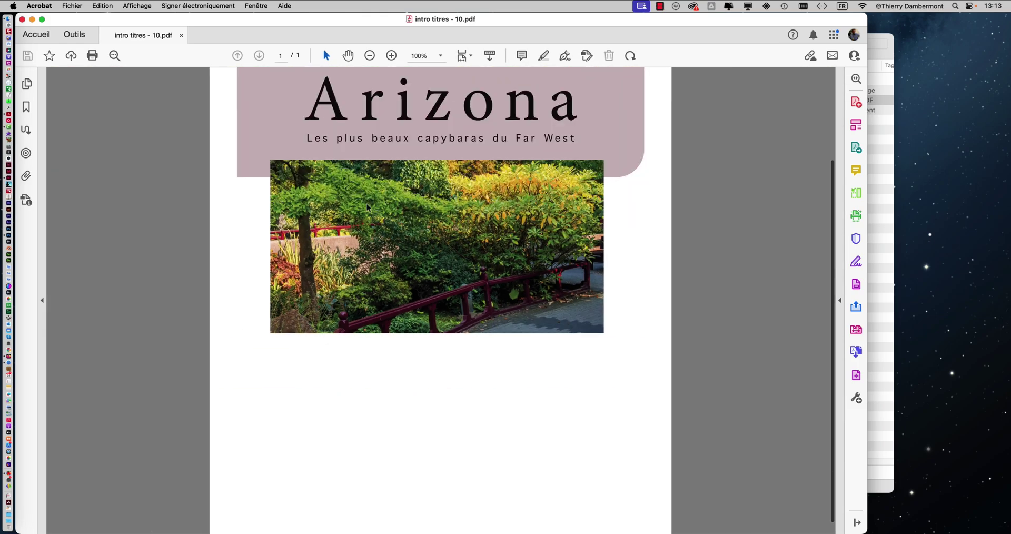
{"action": "scroll", "coordinate": [396, 189], "scroll_direction": "down", "scroll_amount": 1}
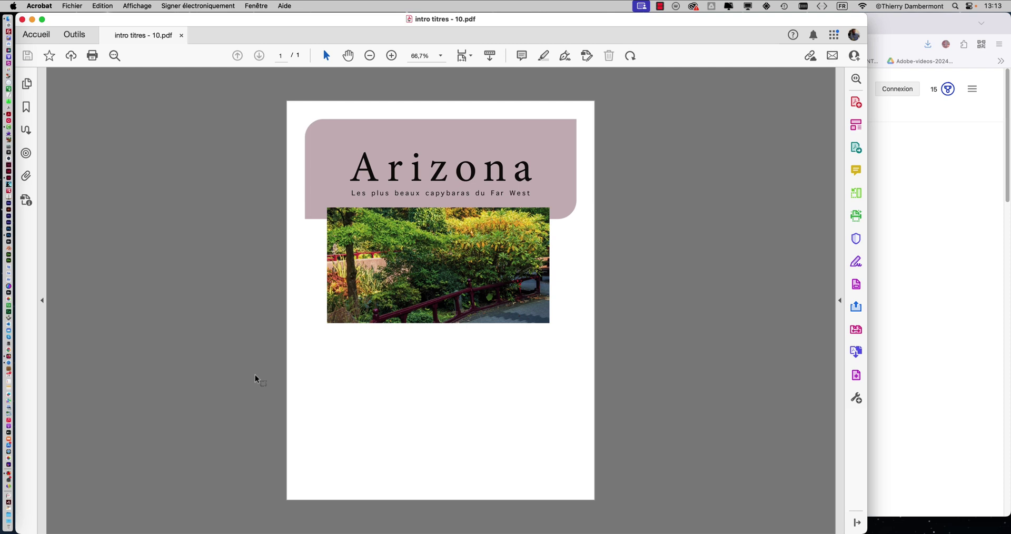
Step: Switch to Firefox and search Bing for "repérage offset" in a new tab
{"action": "key", "text": "super+Tab"}
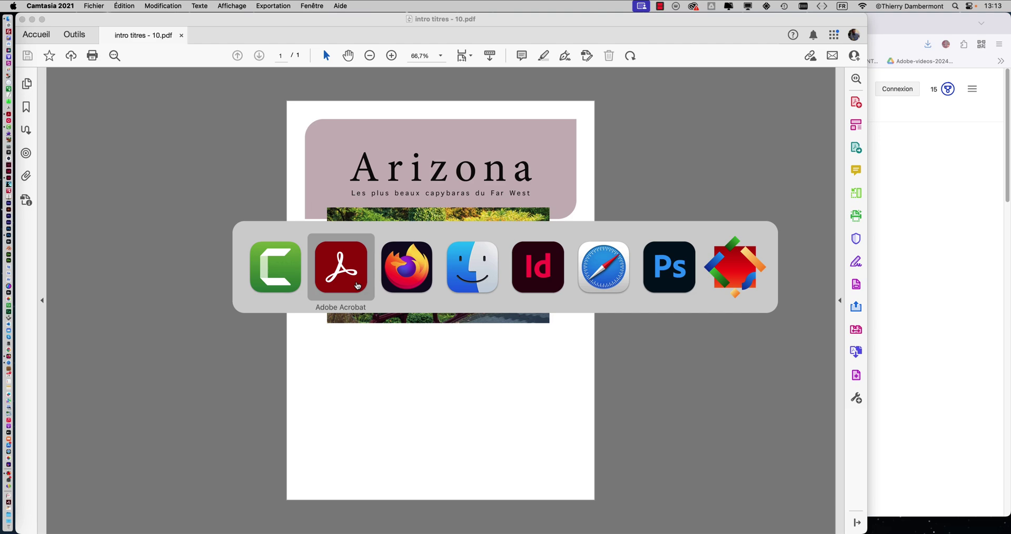
{"action": "key", "text": "super+Tab"}
{"action": "key", "text": "Tab"}
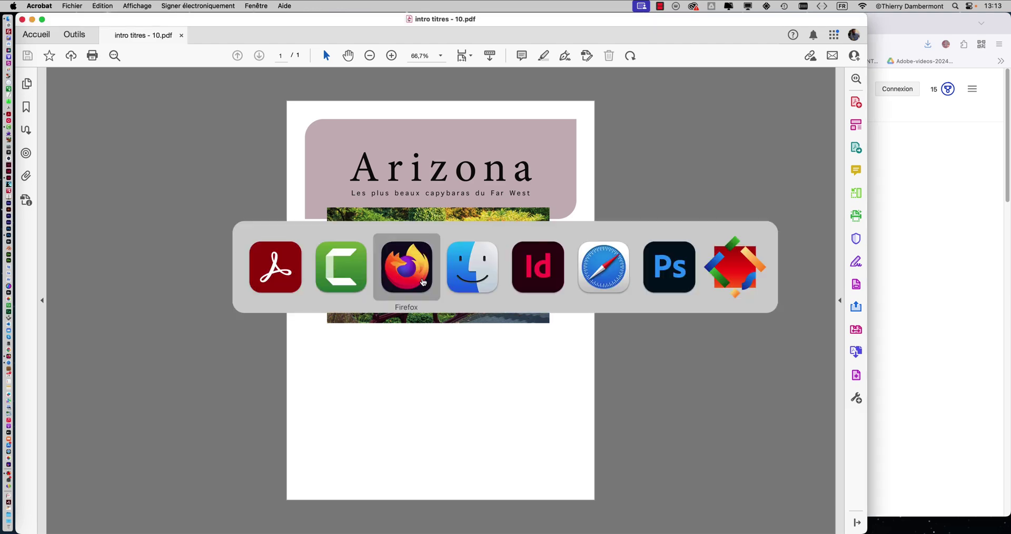
{"action": "left_click", "coordinate": [422, 283]}
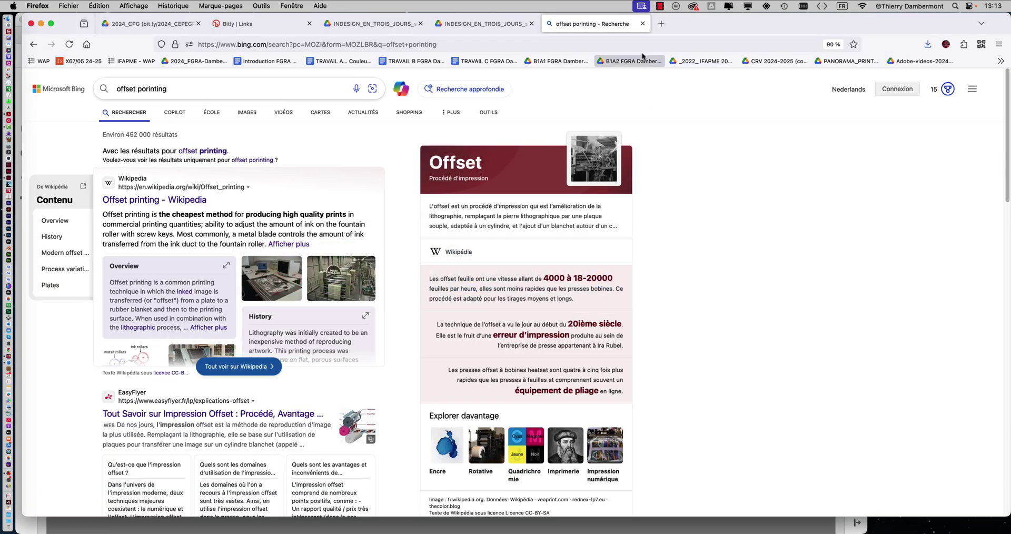
{"action": "left_click", "coordinate": [661, 23]}
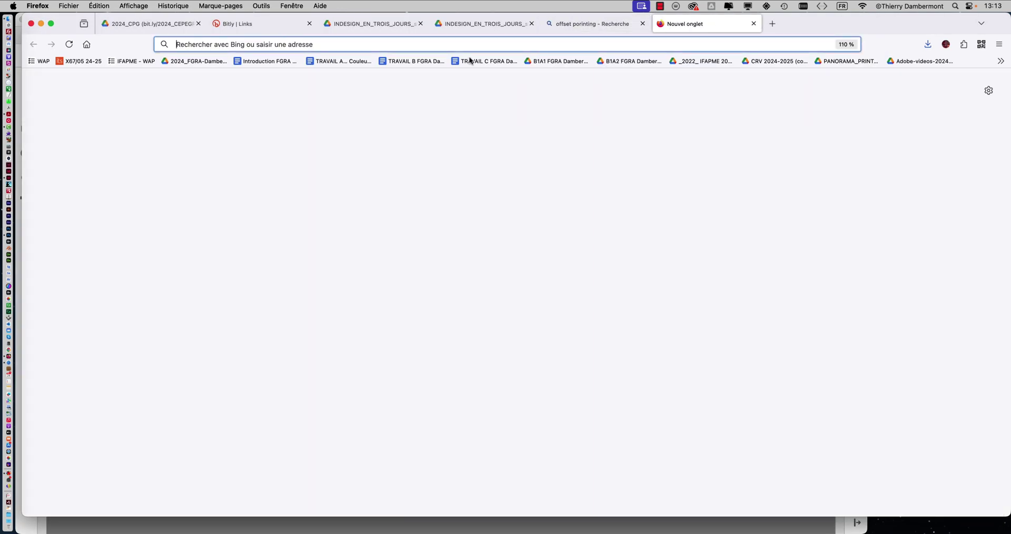
{"action": "left_click", "coordinate": [237, 43]}
{"action": "type", "text": "repérage offset"}
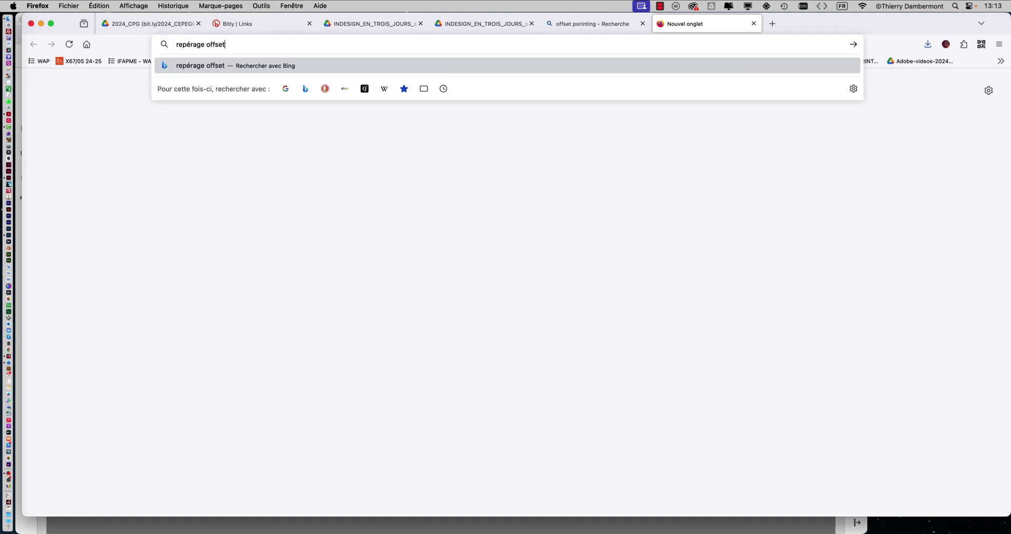
{"action": "key", "text": "Return"}
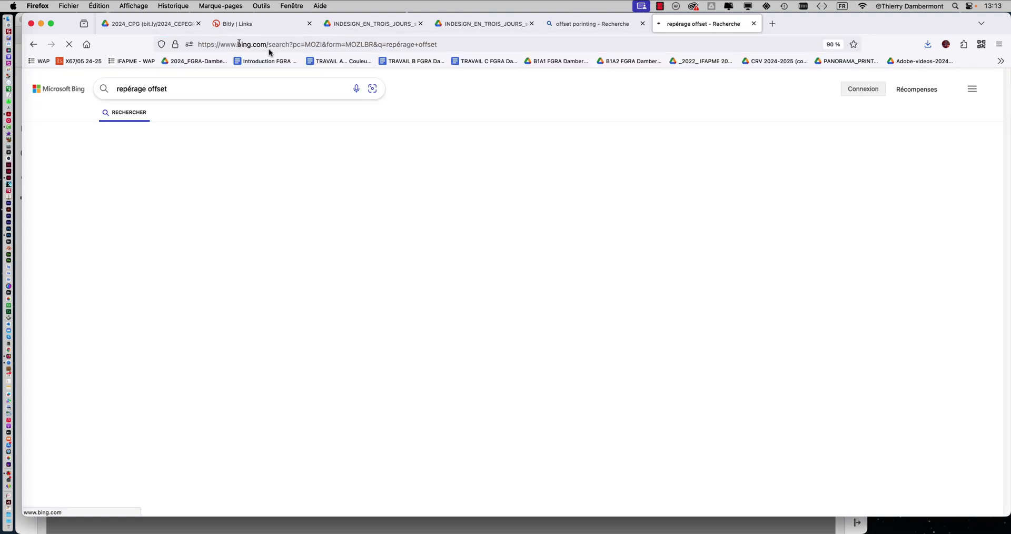
Step: Show the image results and search images for "repérage pour impresion offset"
{"action": "left_click", "coordinate": [248, 113]}
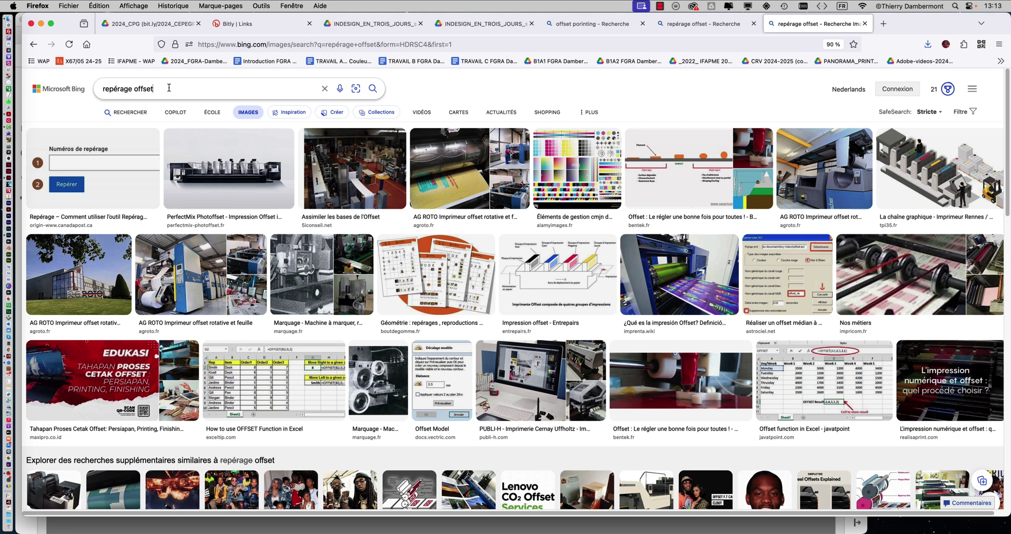
{"action": "left_click", "coordinate": [169, 88]}
{"action": "type", "text": "dans le pdf"}
{"action": "key", "text": "Return"}
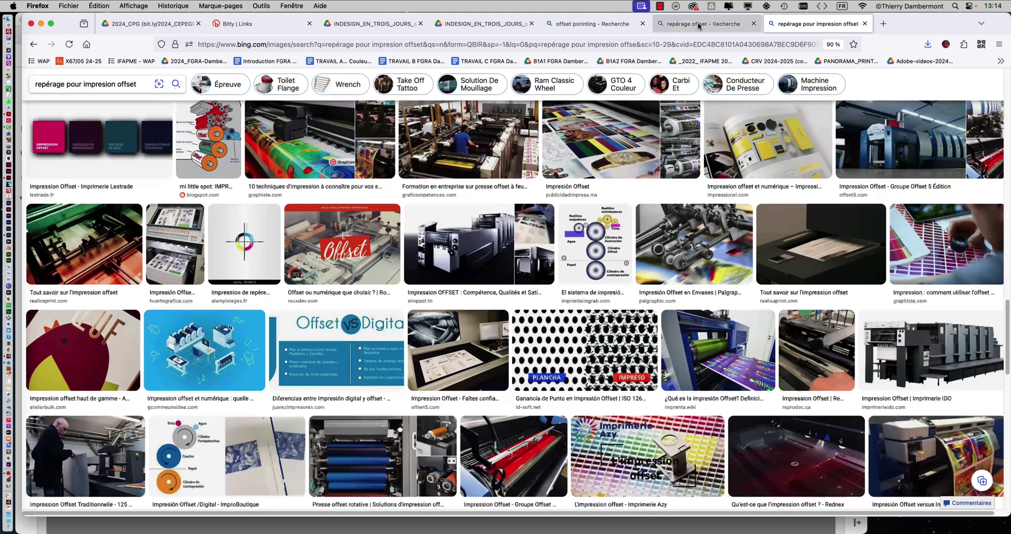
Step: Look through the open offset printing search tabs and switch back to the PDF in Acrobat
{"action": "left_click", "coordinate": [693, 25]}
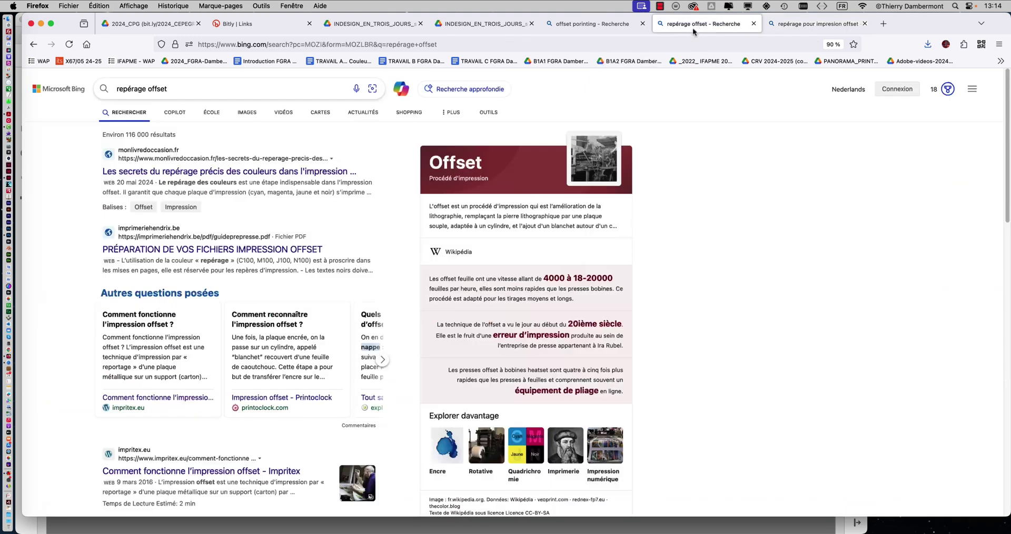
{"action": "left_click", "coordinate": [607, 24]}
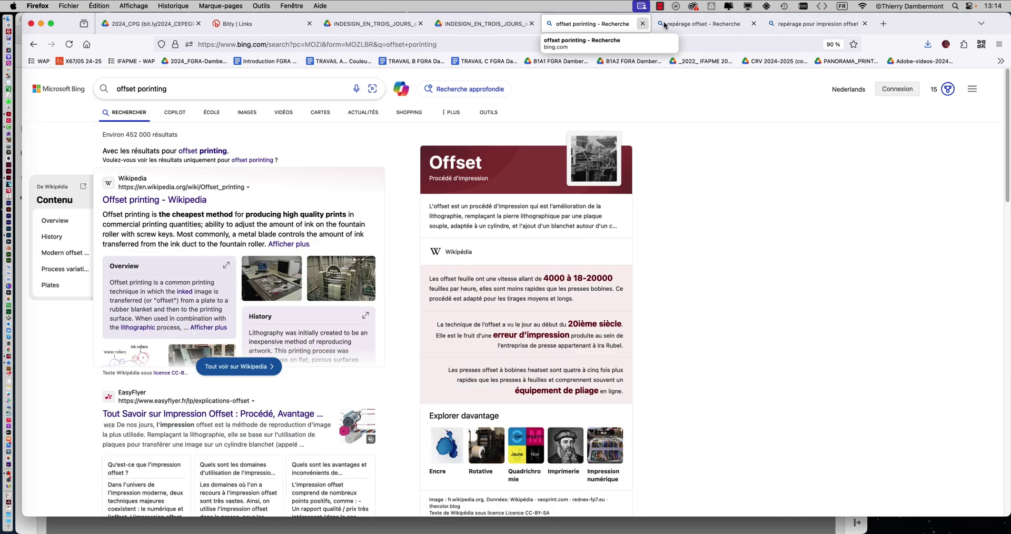
{"action": "left_click", "coordinate": [700, 24]}
{"action": "left_click", "coordinate": [774, 28]}
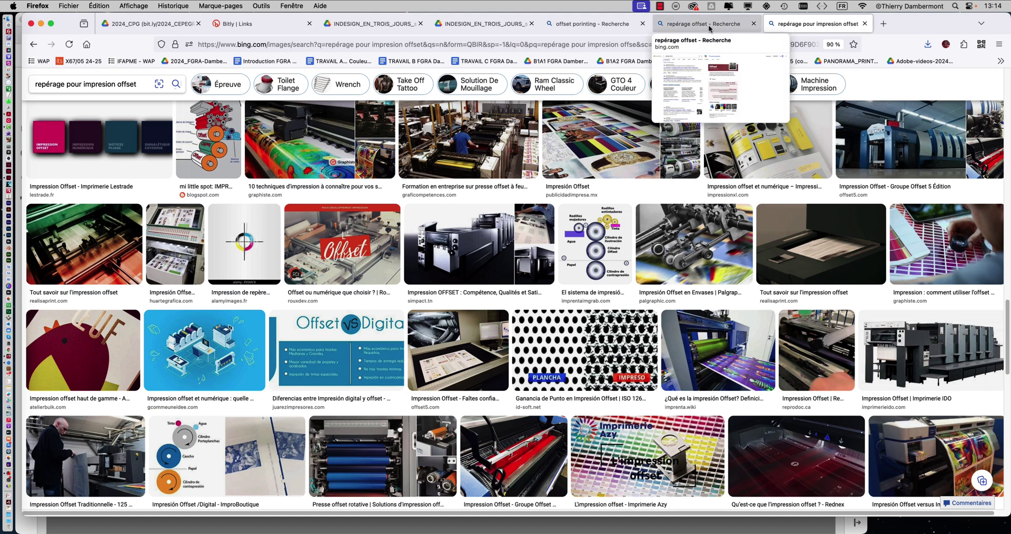
{"action": "key", "text": "super+Tab"}
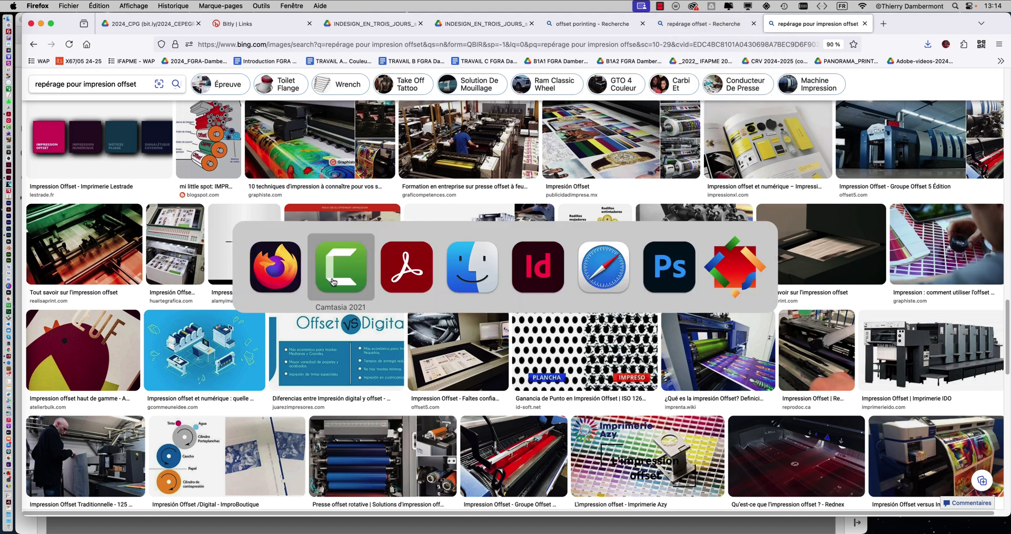
{"action": "left_click", "coordinate": [398, 277]}
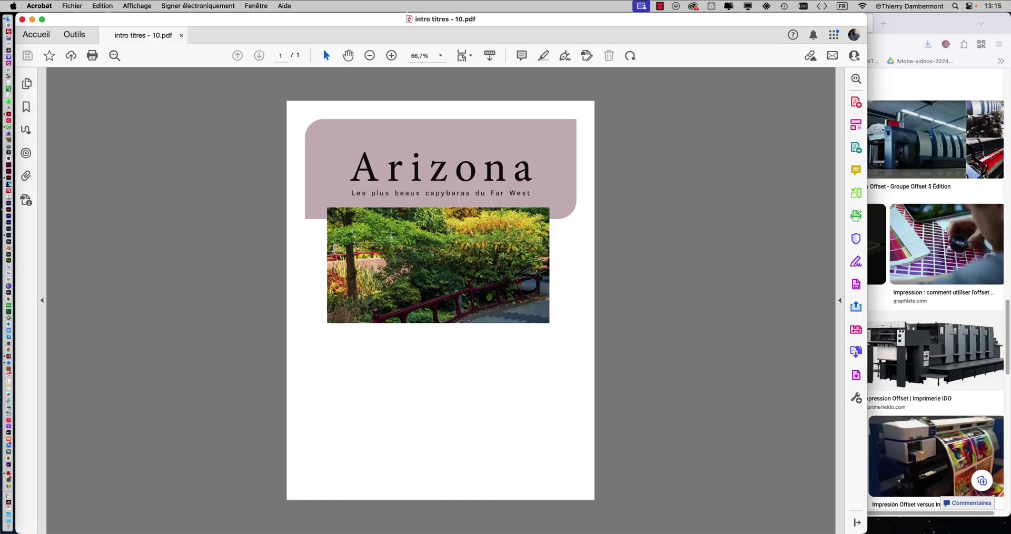
Step: Switch back to Firefox, view the CMYK registration mark image from alamyimages.fr and close its preview
{"action": "left_click", "coordinate": [905, 30]}
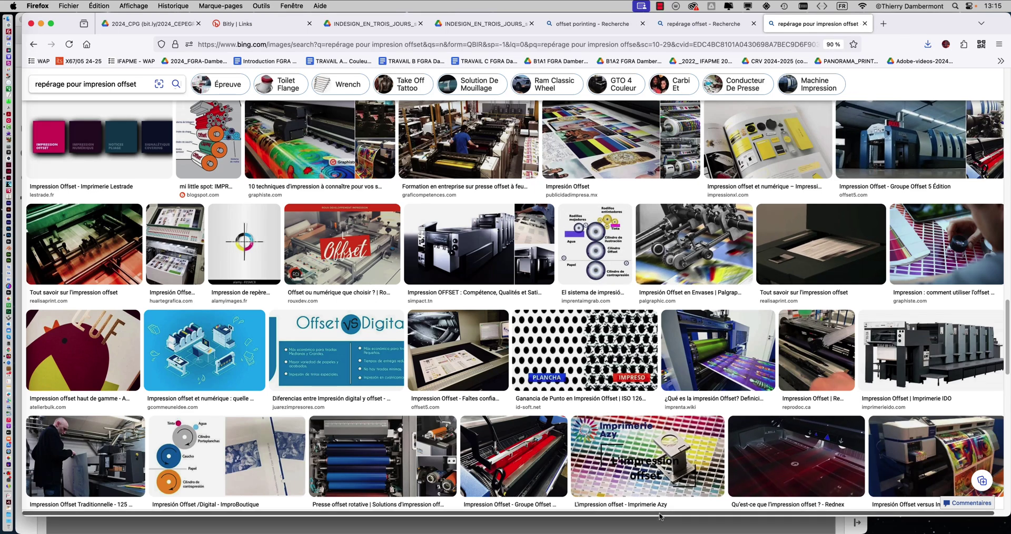
{"action": "scroll", "coordinate": [659, 513], "scroll_direction": "right", "scroll_amount": 2}
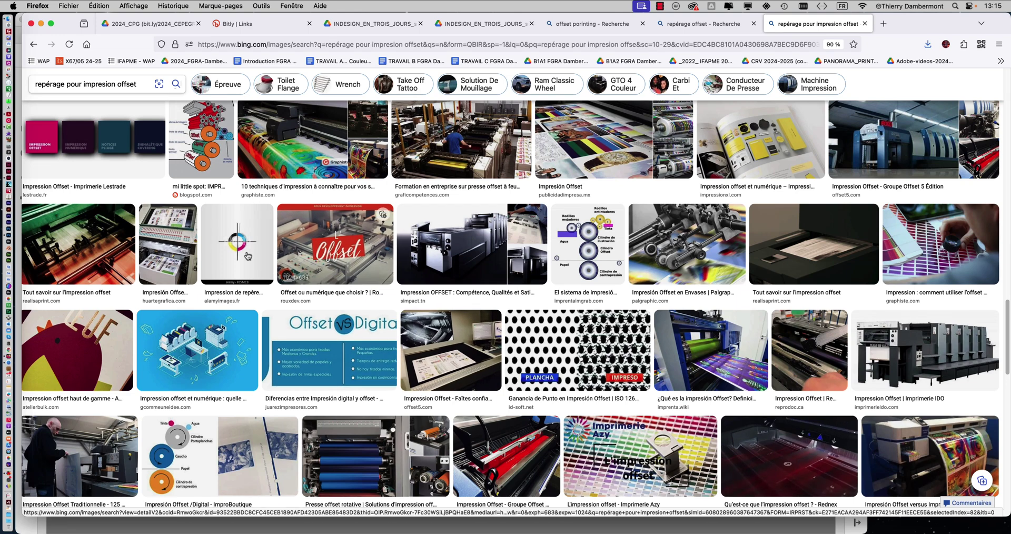
{"action": "left_click", "coordinate": [237, 239]}
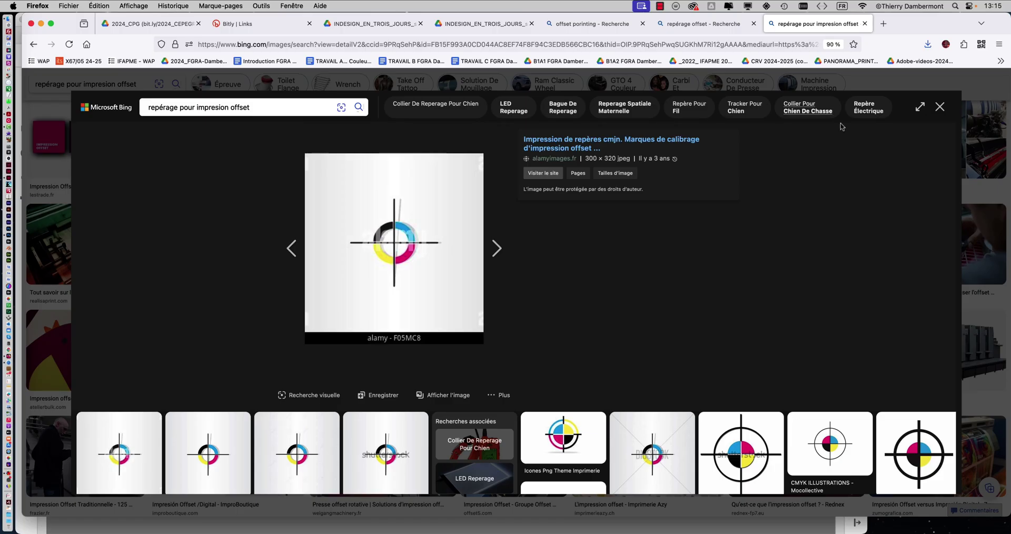
{"action": "left_click", "coordinate": [940, 107]}
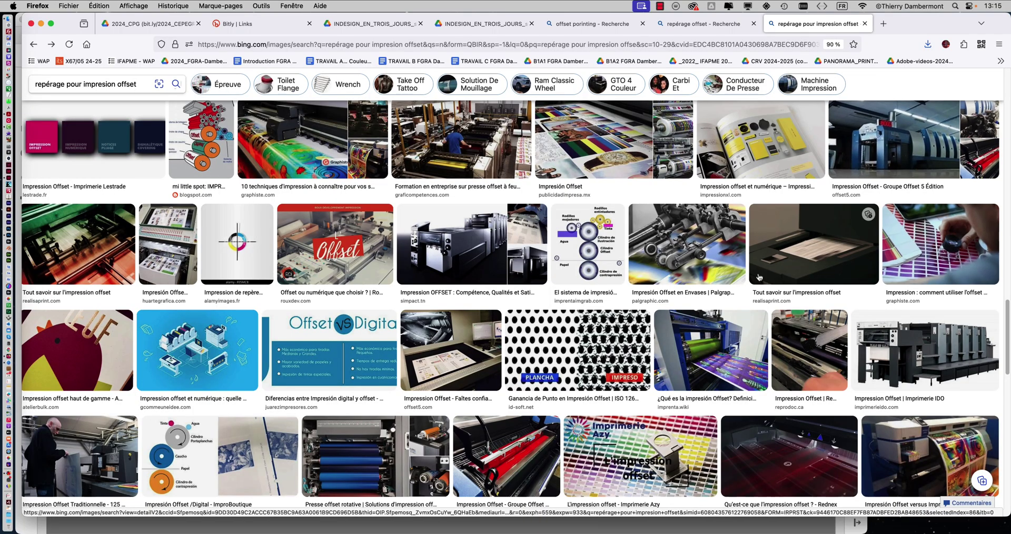
Step: Open the Imprimerie IDO offset press photo as a standalone image in its own tab
{"action": "scroll", "coordinate": [639, 265], "scroll_direction": "up", "scroll_amount": 1}
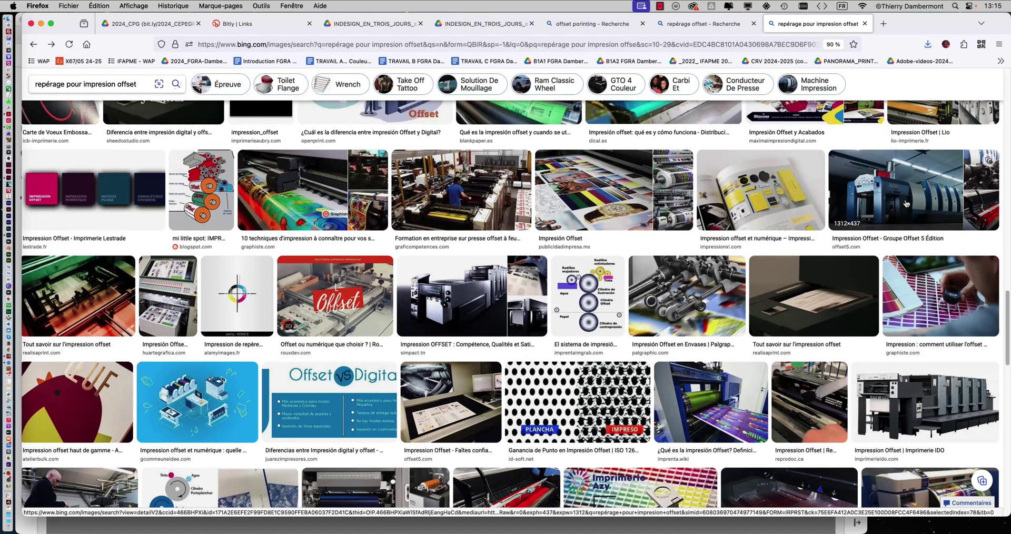
{"action": "left_click", "coordinate": [928, 389]}
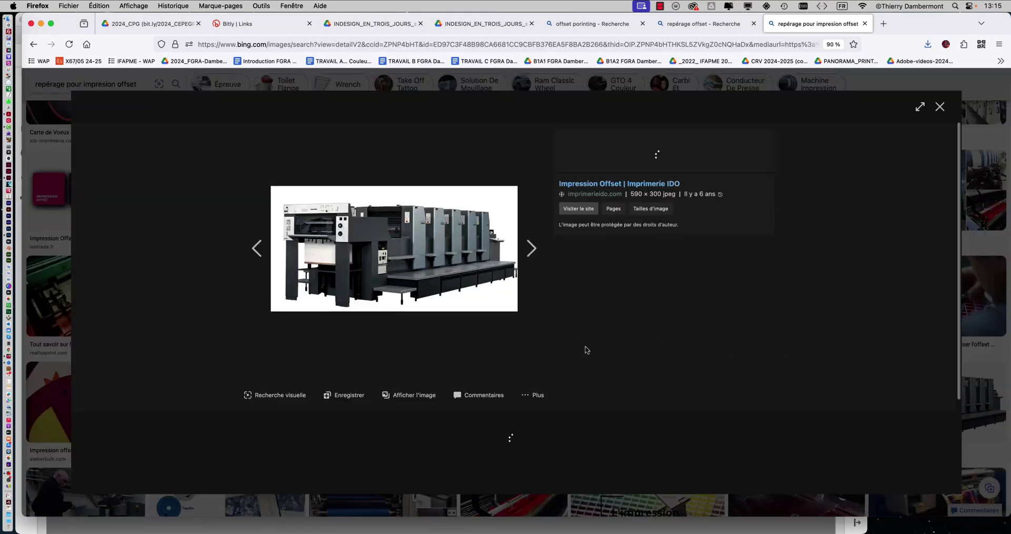
{"action": "left_click", "coordinate": [424, 398]}
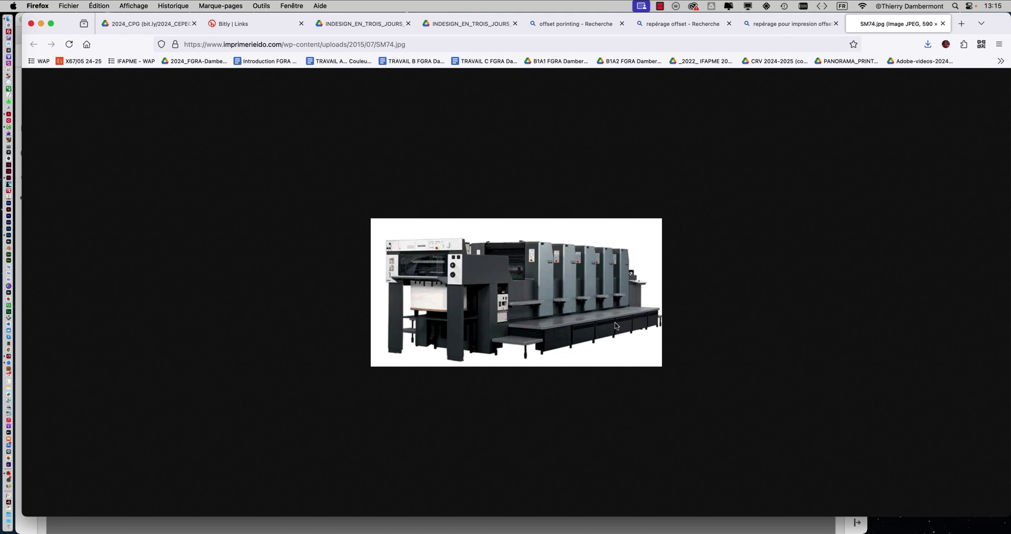
Step: Enlarge the offset press photo to 240% to examine its printing units, and return to the image results with the preview closed
{"action": "key", "text": "super+plus"}
{"action": "key", "text": "super+plus"}
{"action": "key", "text": "super+plus"}
{"action": "key", "text": "super+plus"}
{"action": "key", "text": "super+plus"}
{"action": "key", "text": "super+plus"}
{"action": "key", "text": "super+plus"}
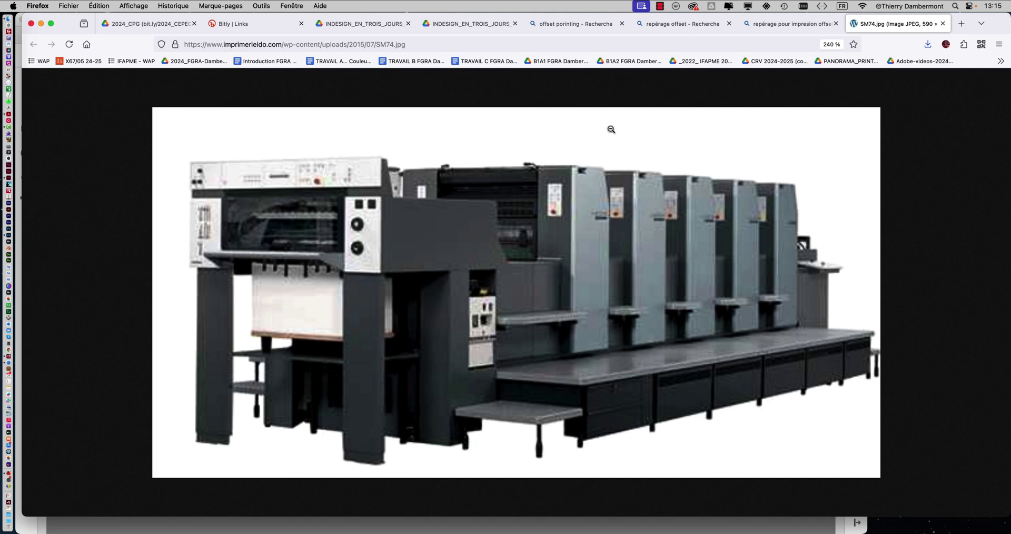
{"action": "left_click", "coordinate": [795, 28]}
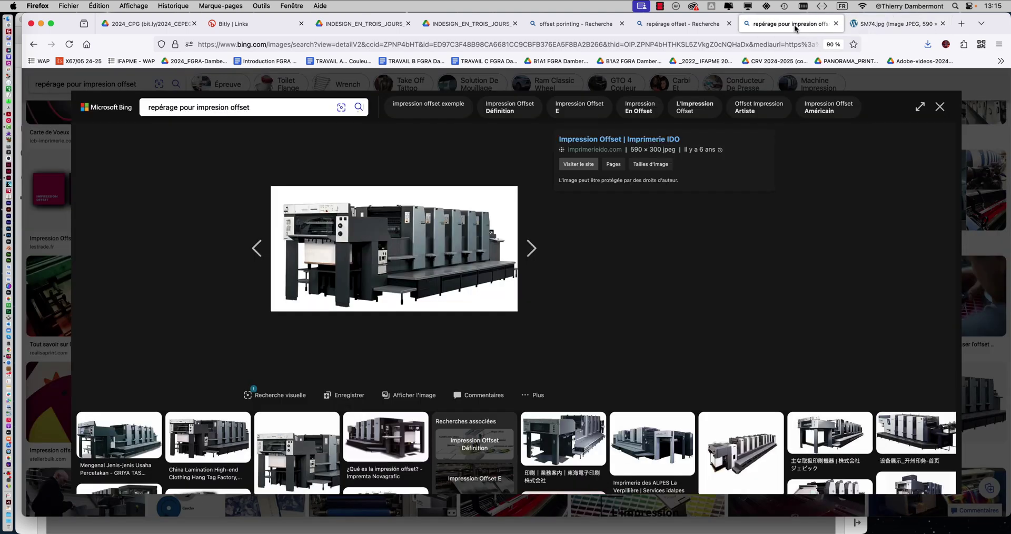
{"action": "left_click", "coordinate": [943, 106]}
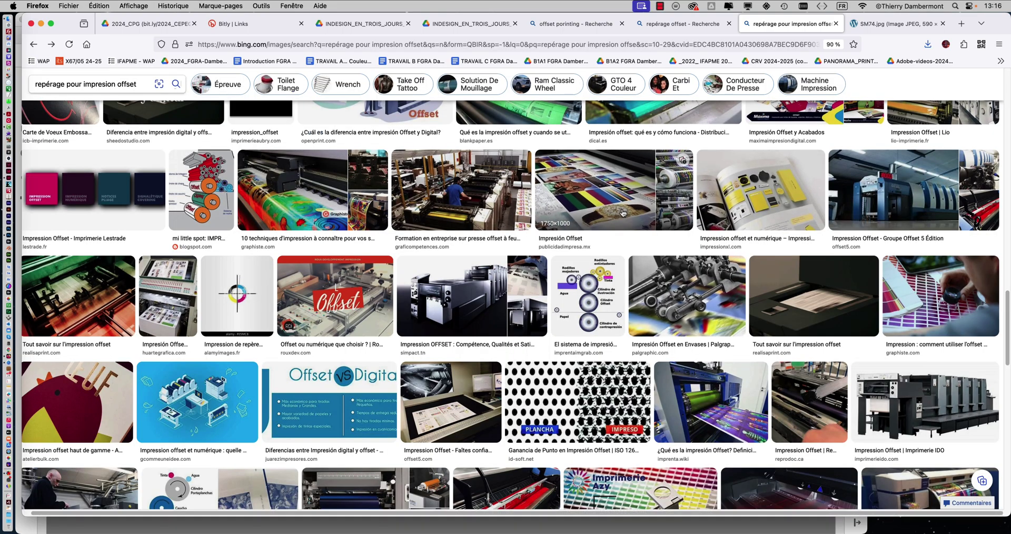
Step: Search the web images for "offset printing" and open the University of Delaware four-color press photo in its own tab
{"action": "scroll", "coordinate": [369, 211], "scroll_direction": "up", "scroll_amount": 5}
{"action": "left_click", "coordinate": [123, 89]}
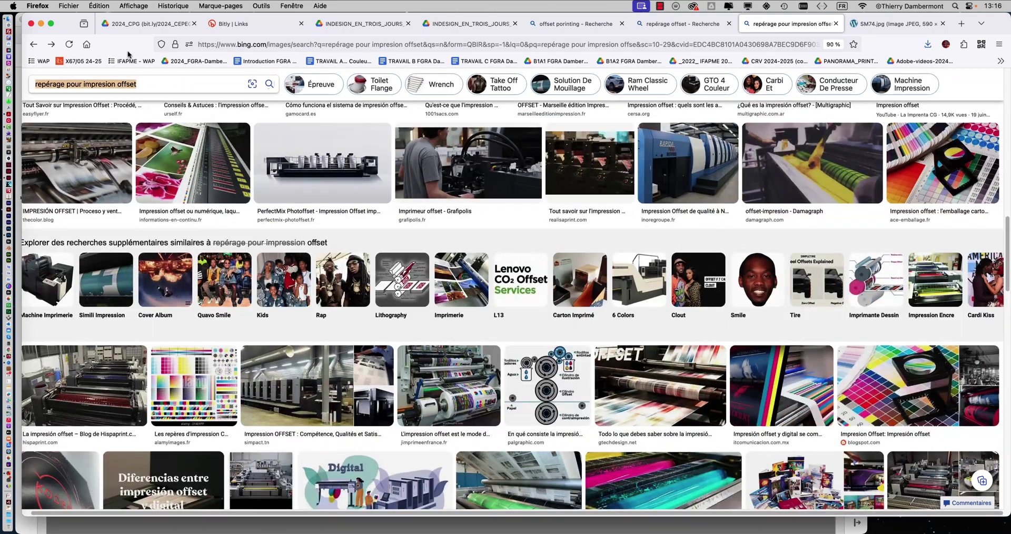
{"action": "type", "text": "offset printing"}
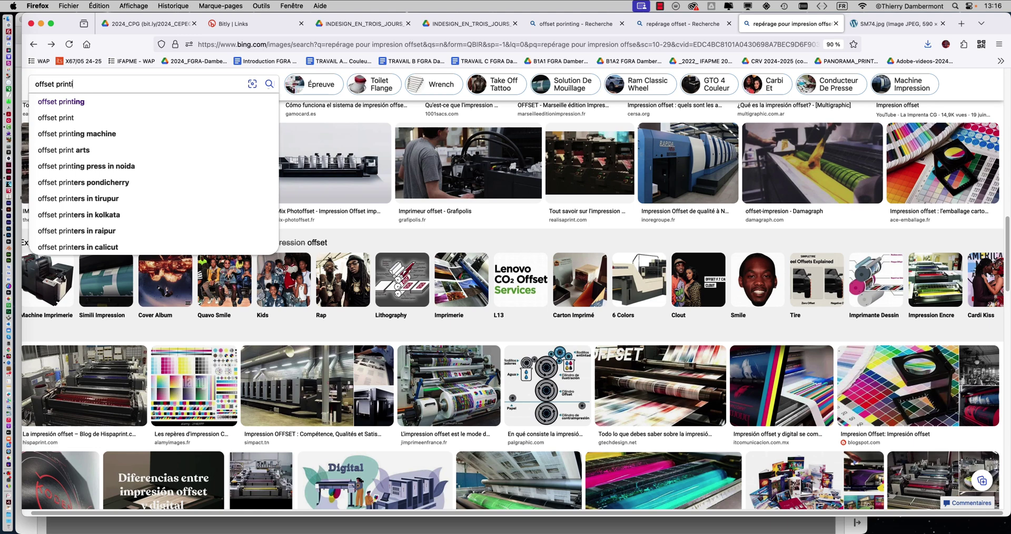
{"action": "key", "text": "Return"}
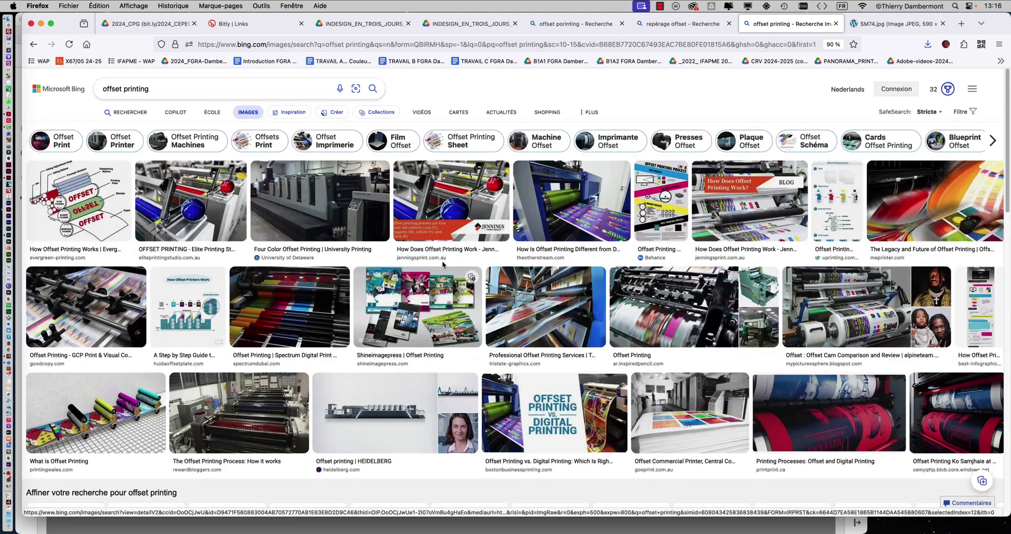
{"action": "left_click", "coordinate": [421, 263]}
{"action": "left_click", "coordinate": [421, 263]}
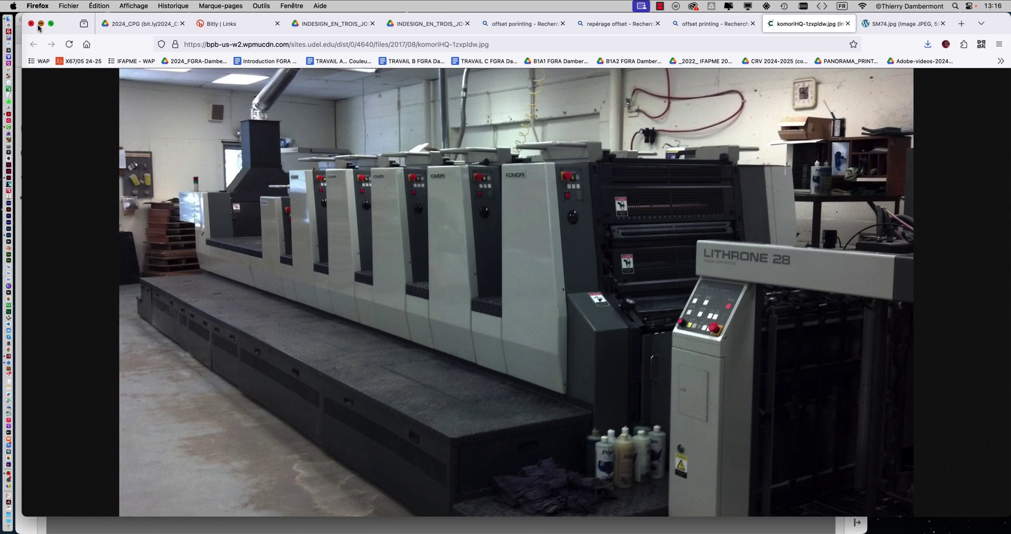
Step: Close the Firefox window and switch to the Finder window holding the packaged files
{"action": "left_click", "coordinate": [31, 23]}
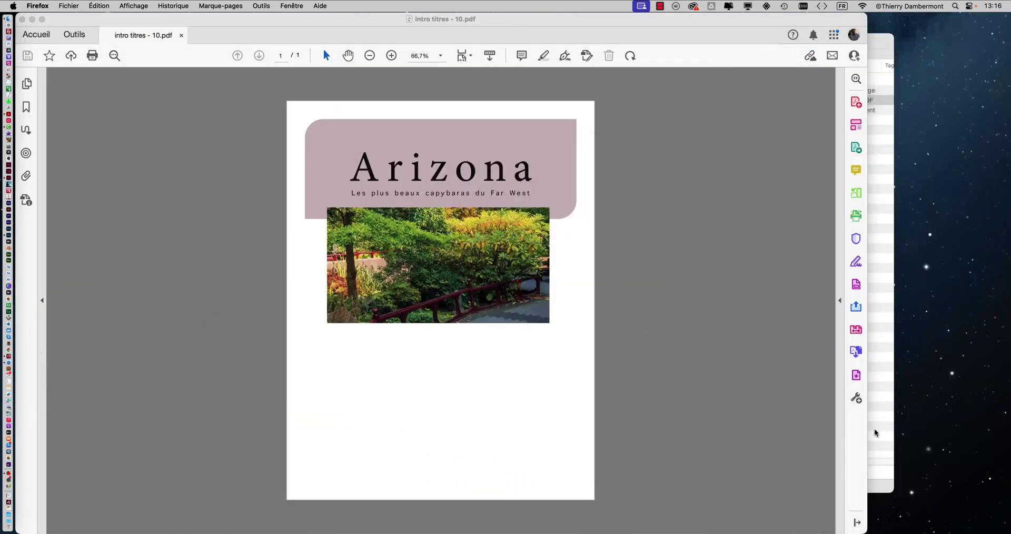
{"action": "left_click", "coordinate": [877, 452]}
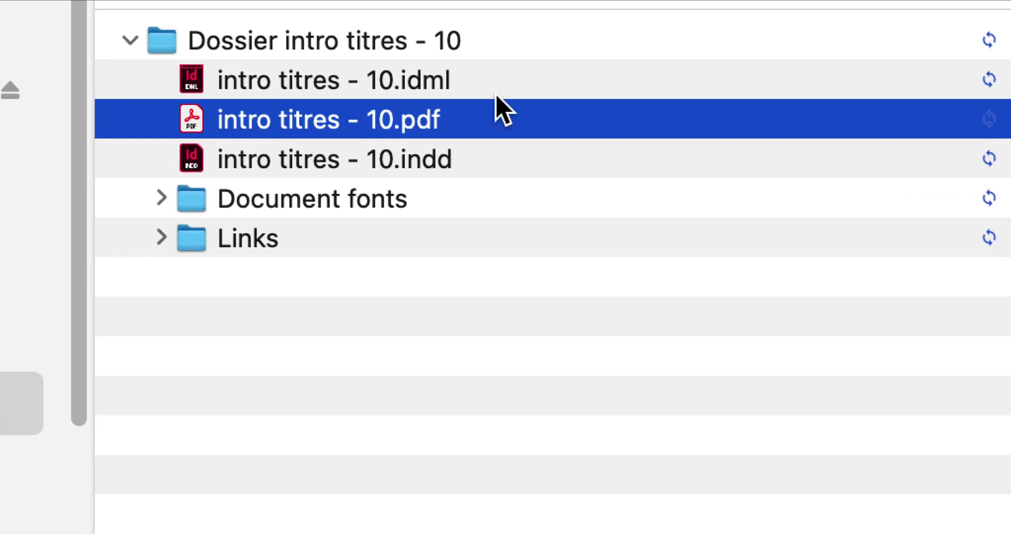
Step: Point out intro titres - 10.idml and intro titres - 10.indd alternately in the package, then collapse the Dossier intro titres - 10 folder
{"action": "left_click", "coordinate": [500, 76]}
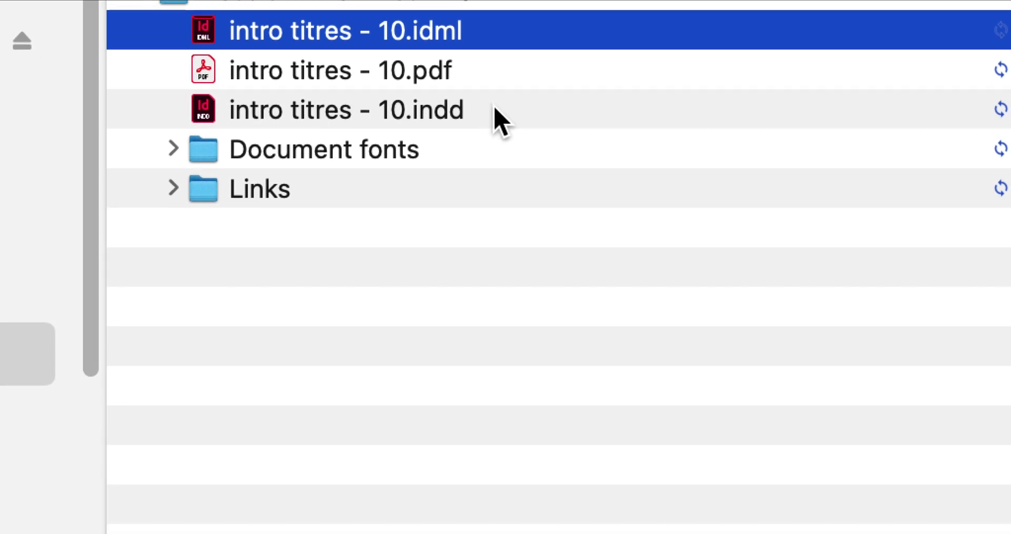
{"action": "left_click", "coordinate": [504, 166]}
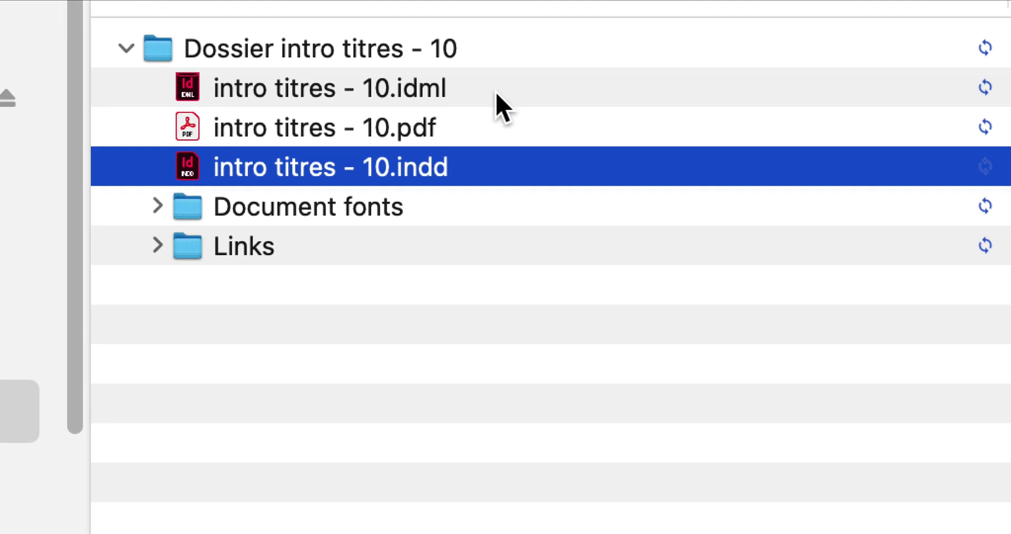
{"action": "left_click", "coordinate": [482, 32]}
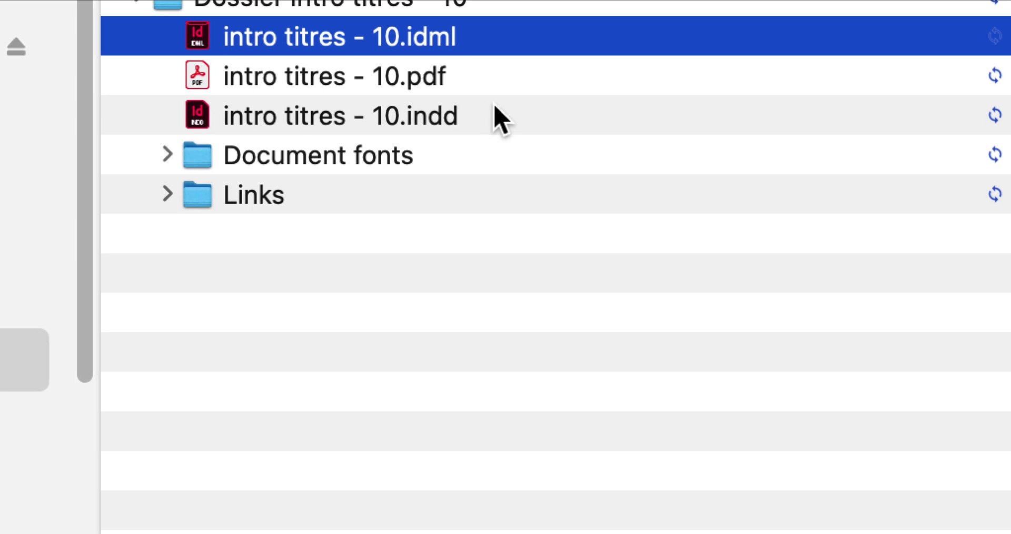
{"action": "left_click", "coordinate": [485, 168]}
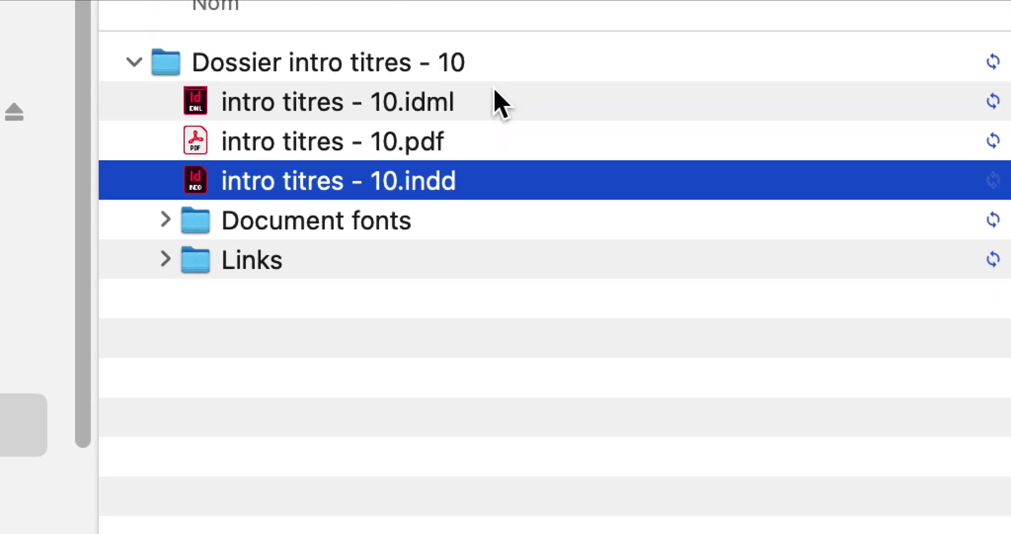
{"action": "left_click", "coordinate": [495, 30]}
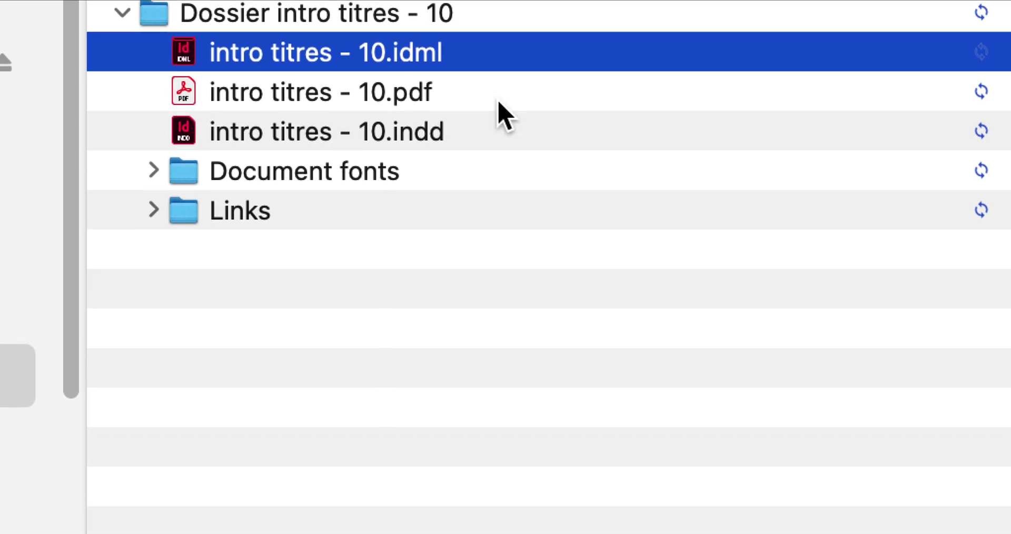
{"action": "left_click", "coordinate": [504, 161]}
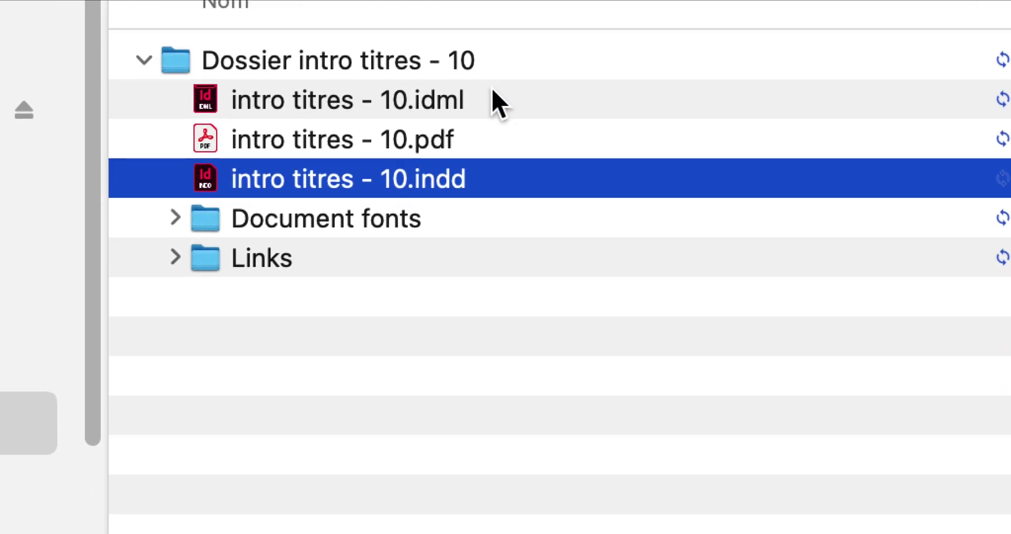
{"action": "left_click", "coordinate": [437, 29]}
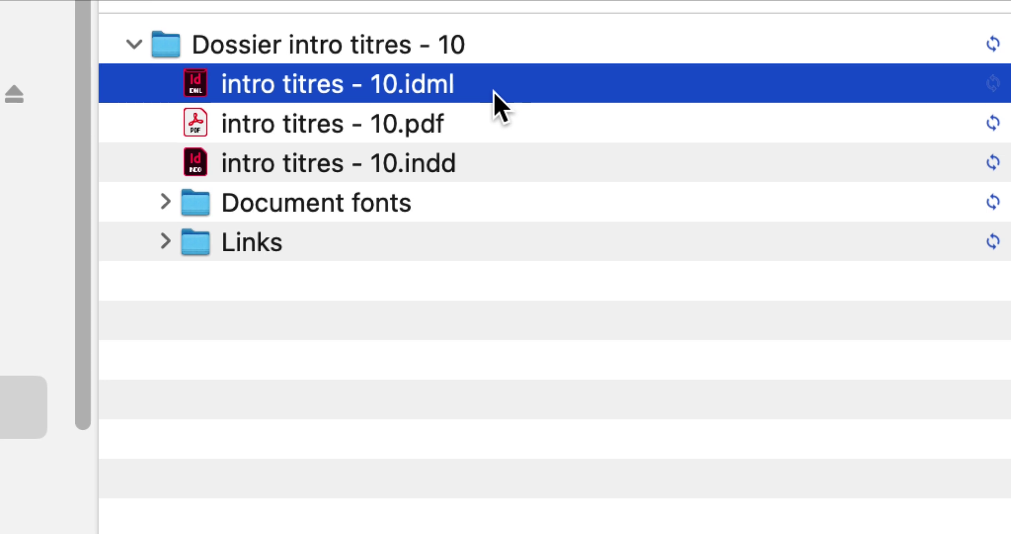
{"action": "left_click", "coordinate": [497, 169]}
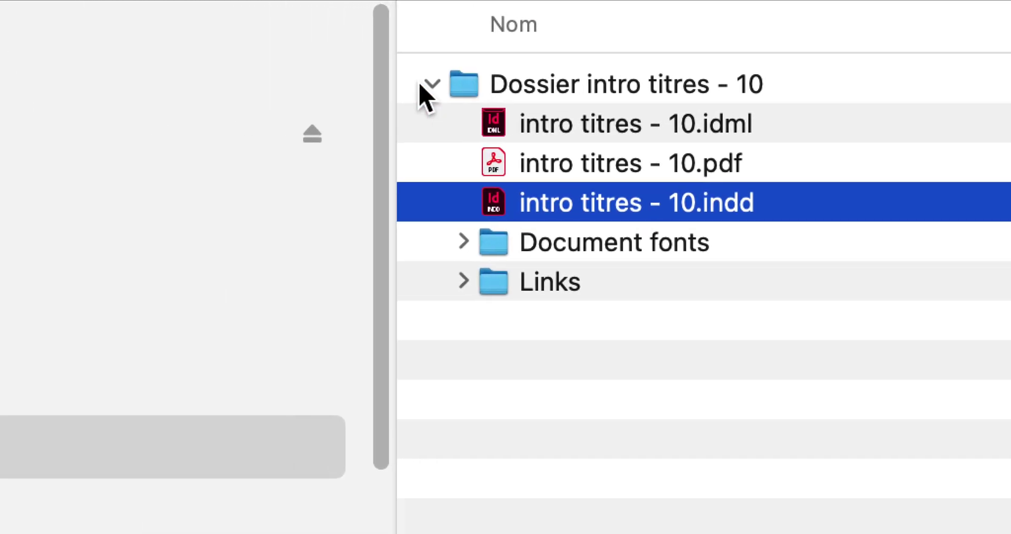
{"action": "left_click", "coordinate": [329, 75]}
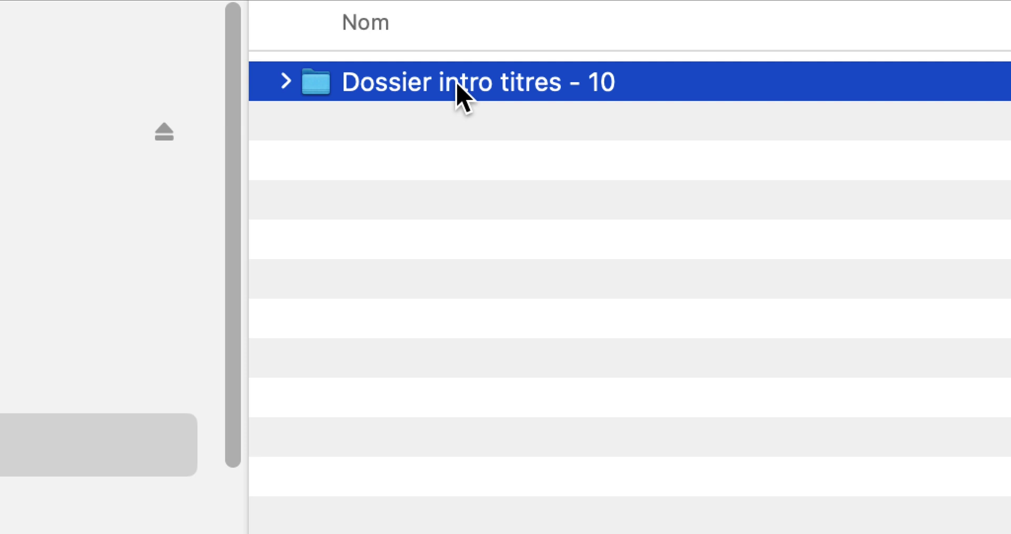